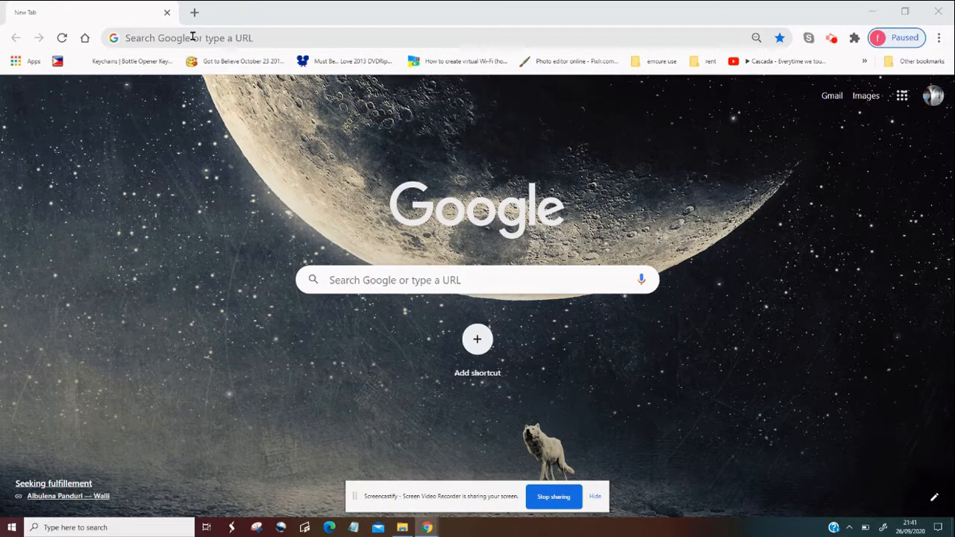
Search the web for openshot and open the official OpenShot Video Editor website
click(193, 38)
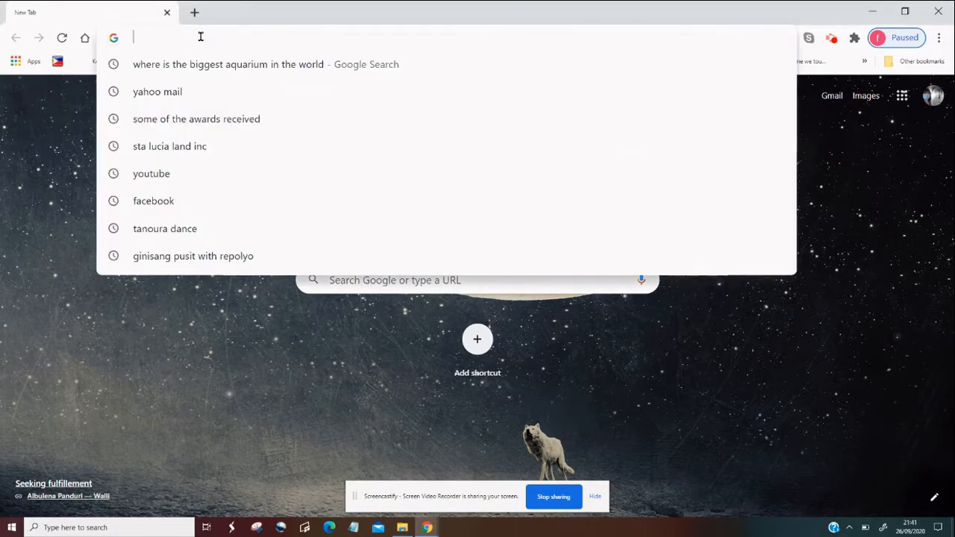
text(op)
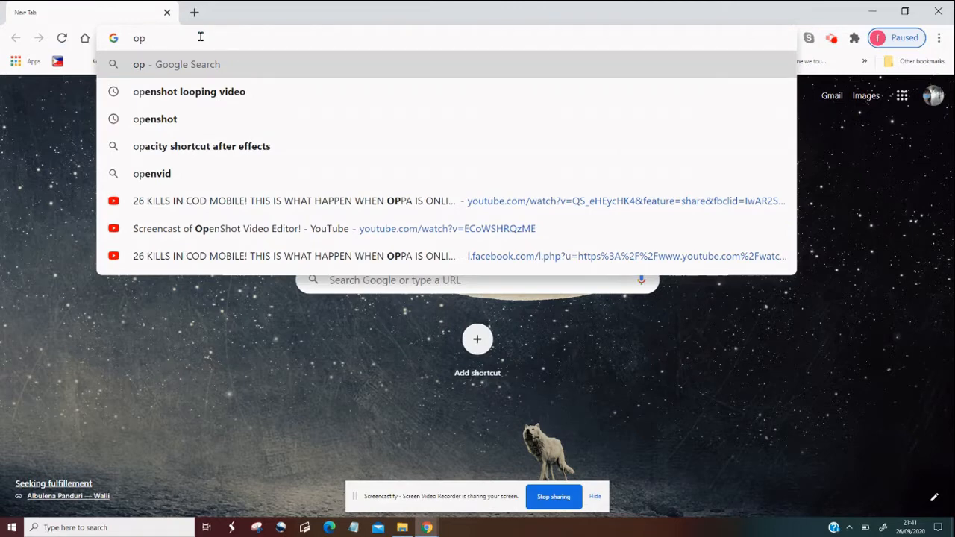
text(e)
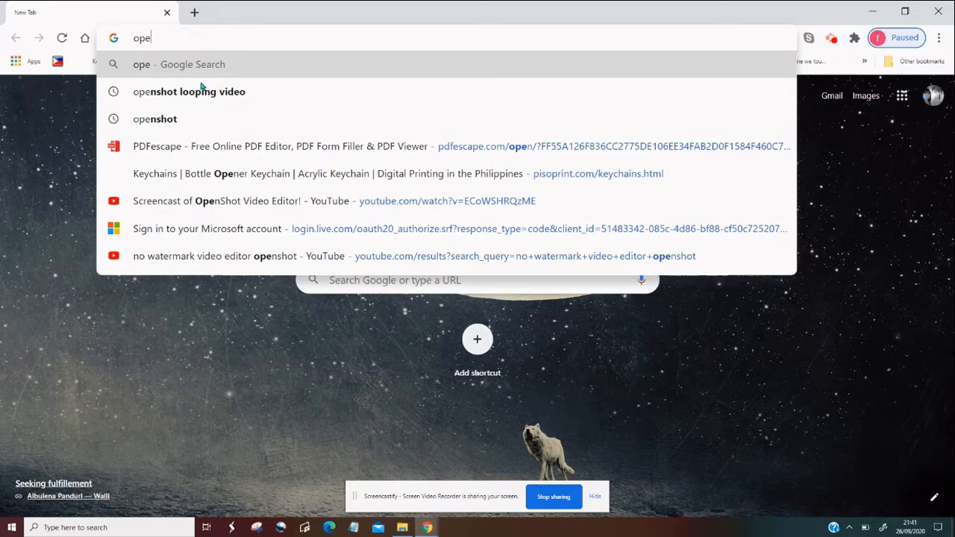
click(172, 120)
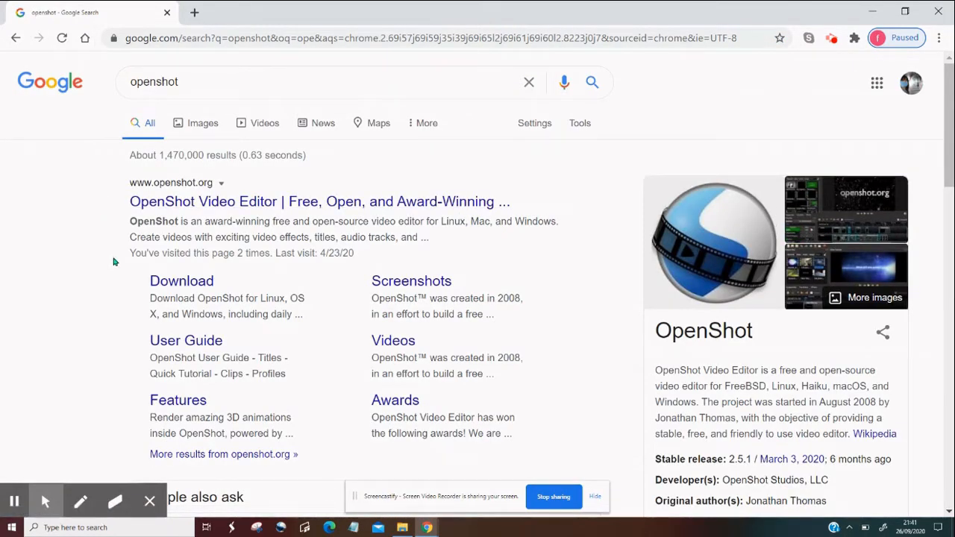
click(194, 202)
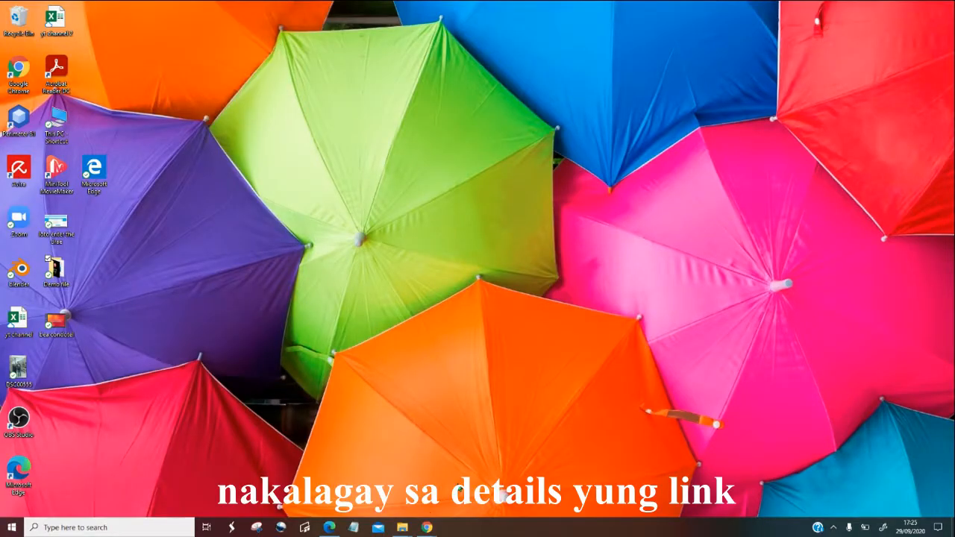
Switch to the desktop OpenShot Video Editor and maximize its window
click(281, 528)
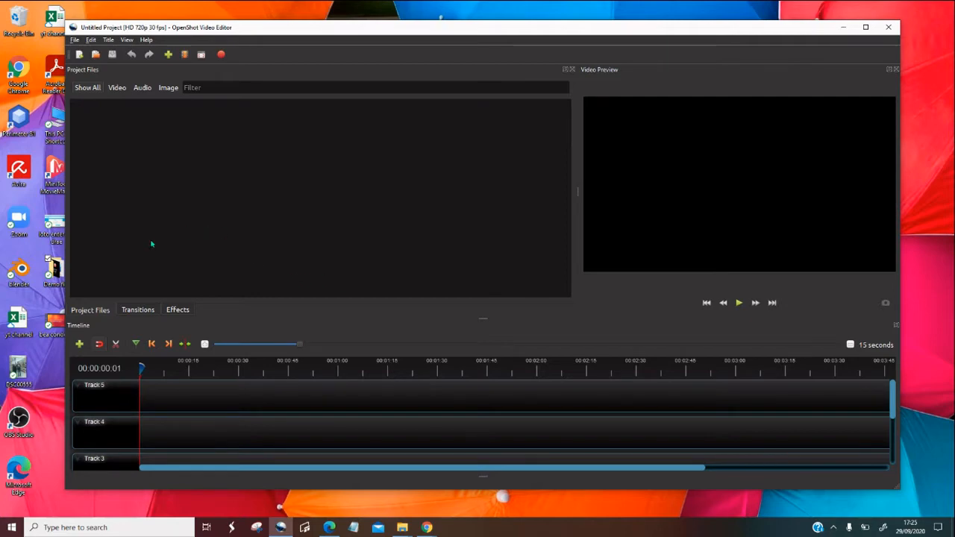
click(866, 28)
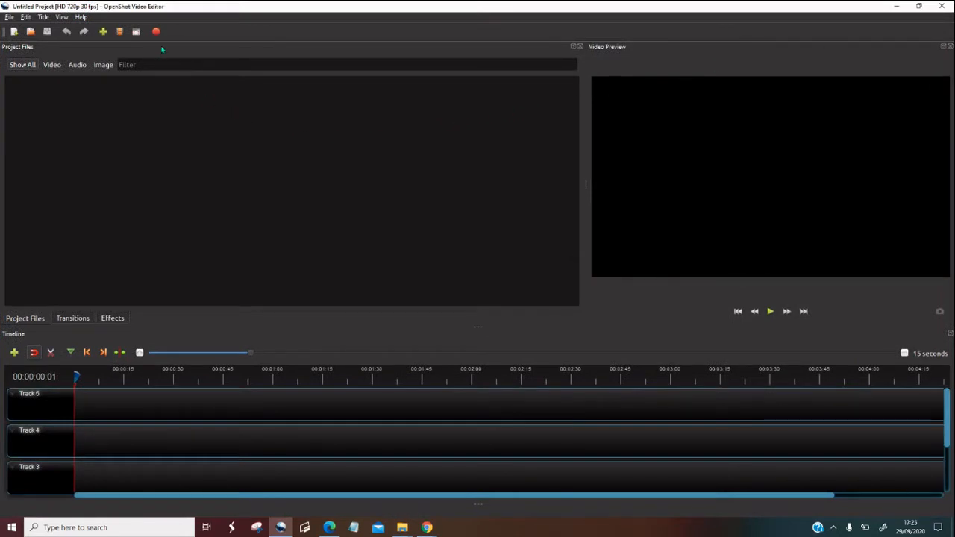
Read the built-in tutorial tips on project files, timeline and video preview, and hide the tutorial
click(81, 17)
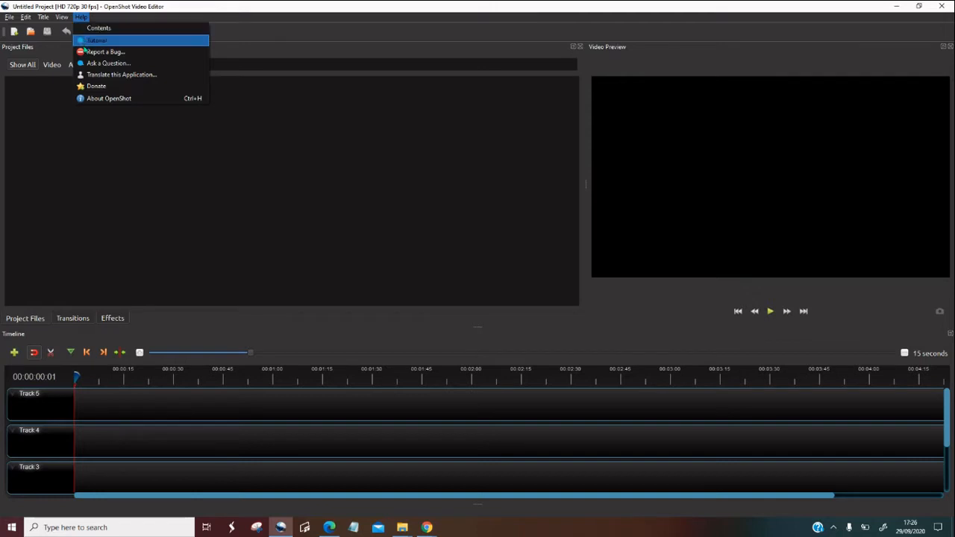
click(128, 41)
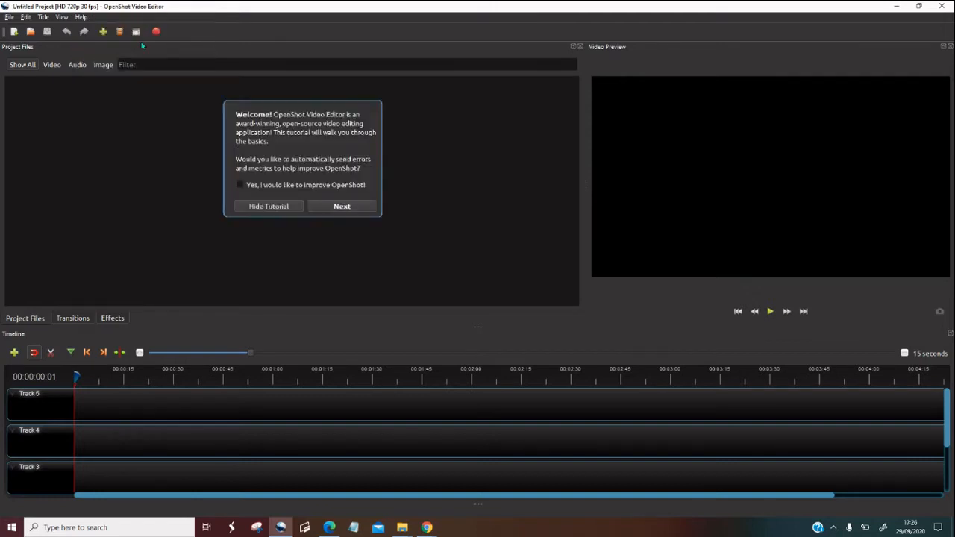
click(342, 207)
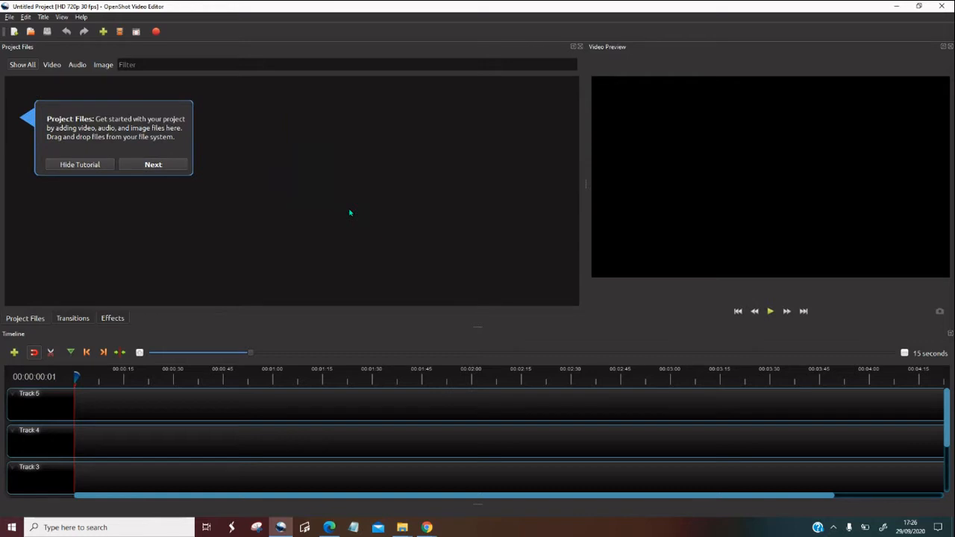
click(154, 166)
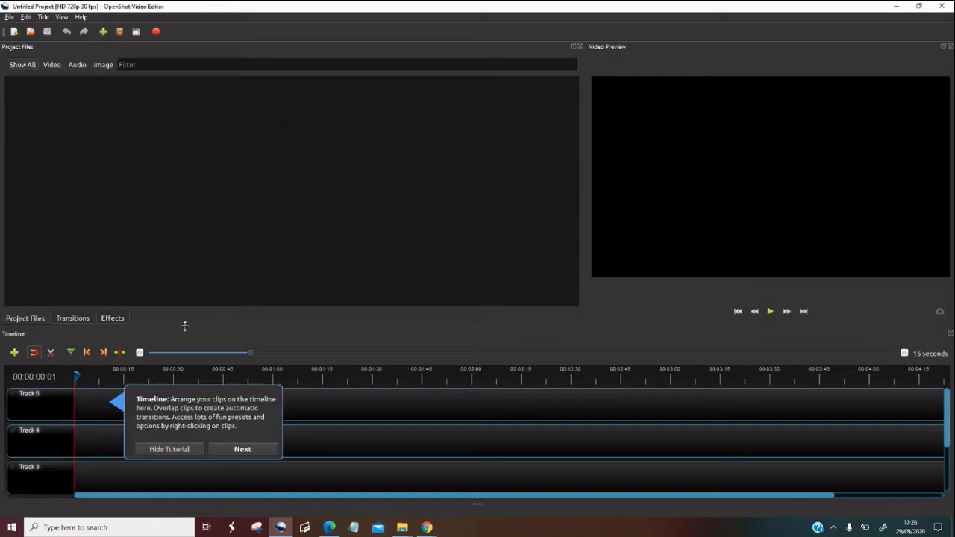
click(242, 450)
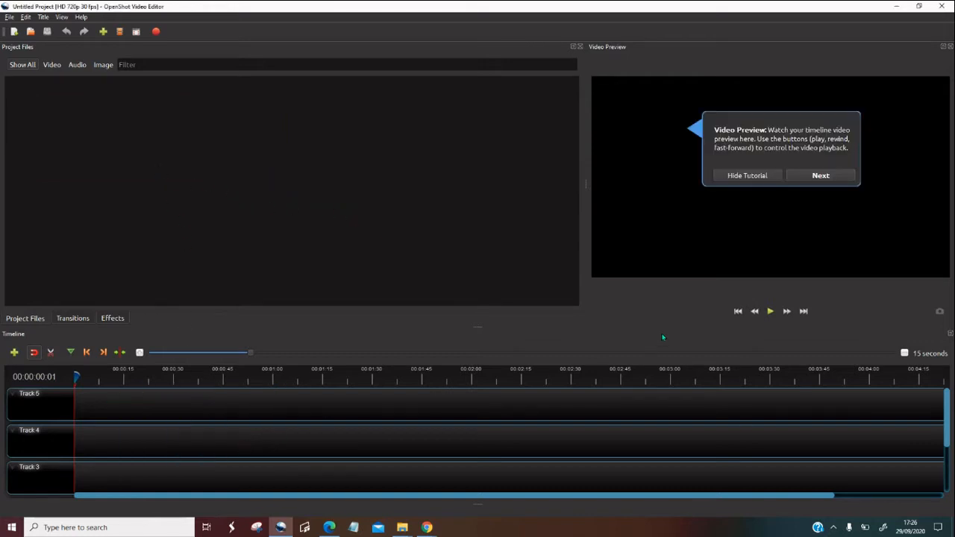
click(749, 177)
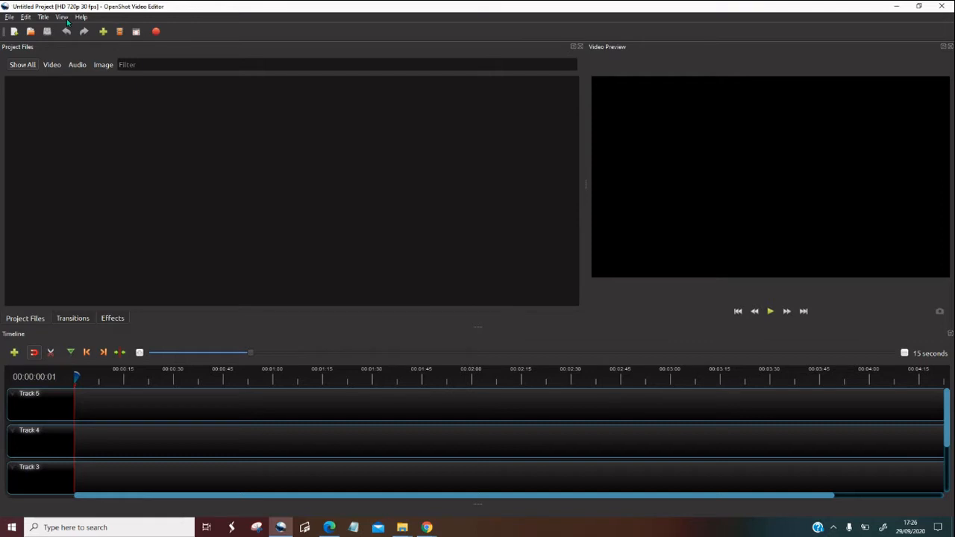
Try the Advanced View layout and the Show All view option
click(61, 17)
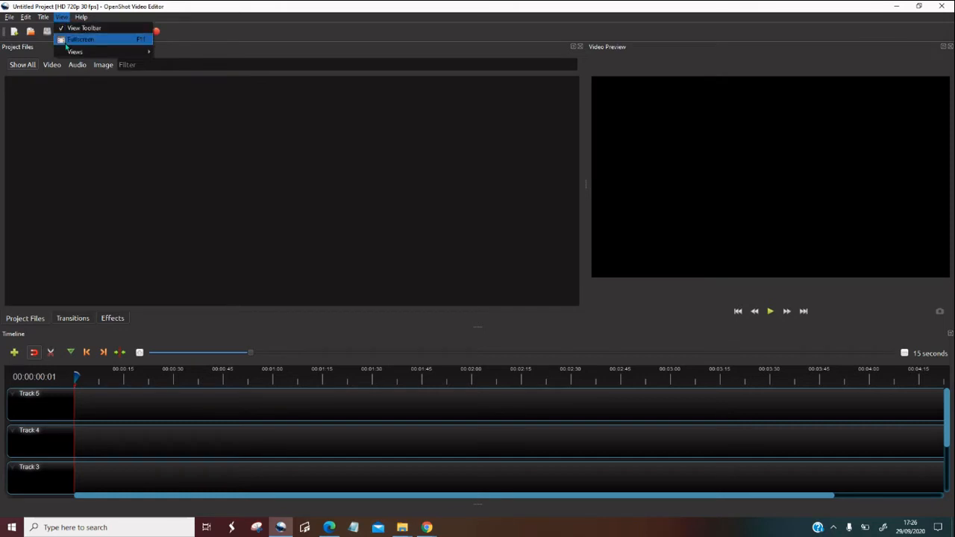
mouse_move(74, 52)
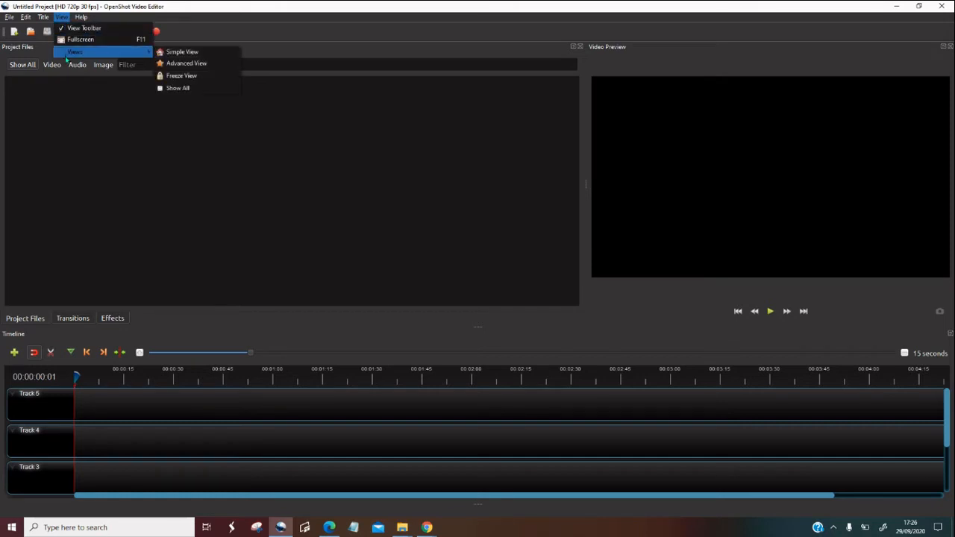
click(183, 66)
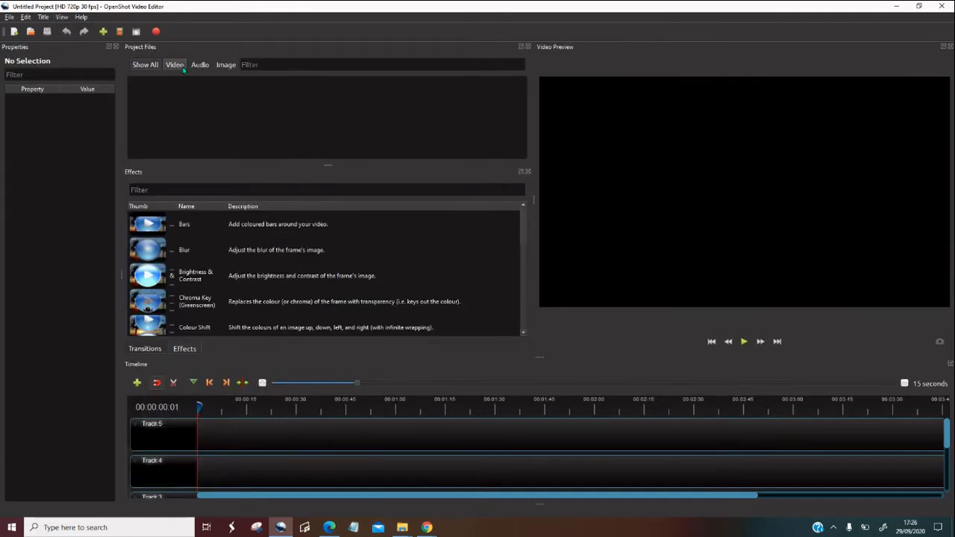
click(63, 17)
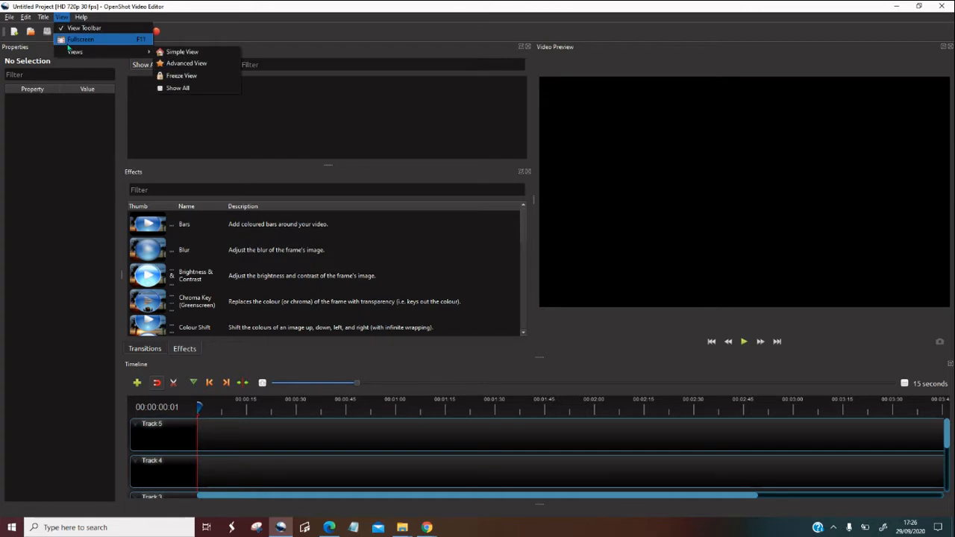
mouse_move(112, 53)
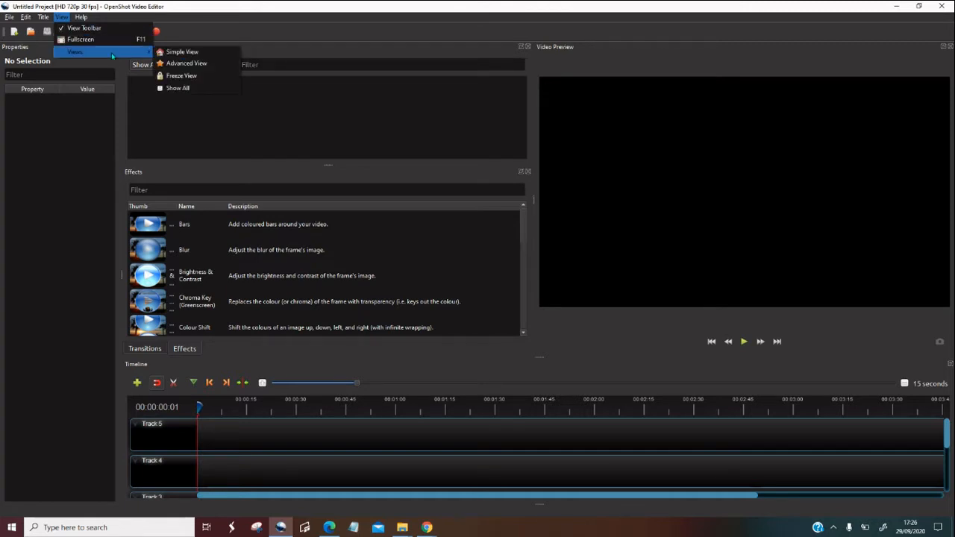
click(173, 89)
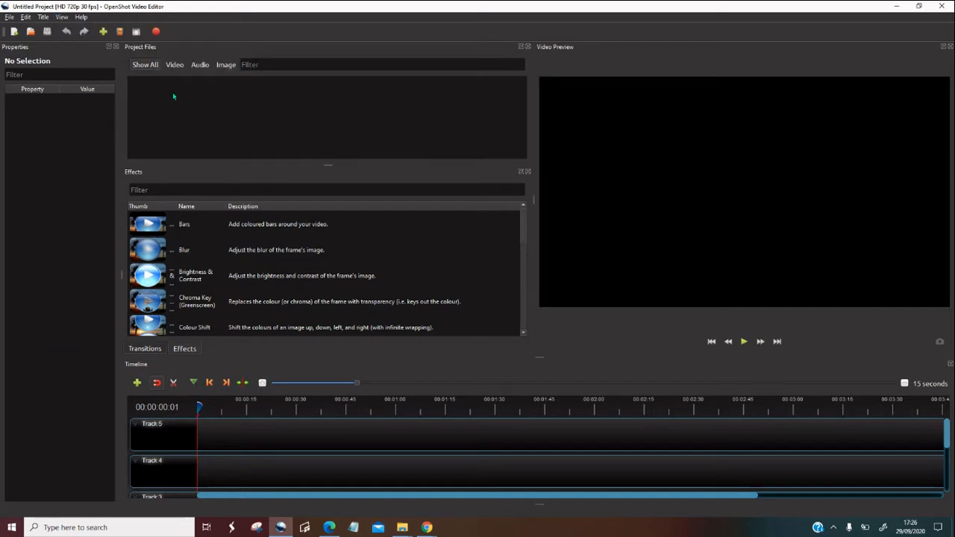
Return the workspace layout to Simple View
click(61, 17)
mouse_move(67, 52)
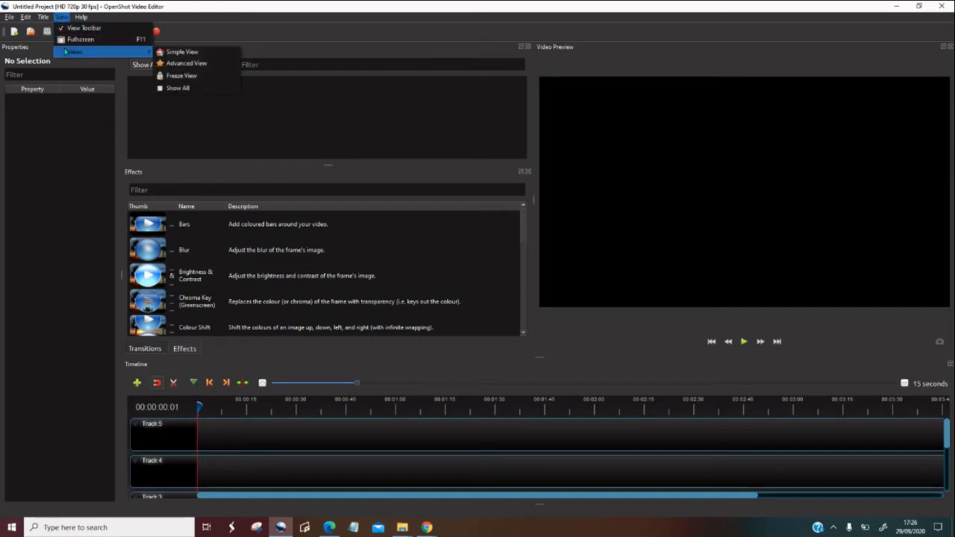
click(181, 52)
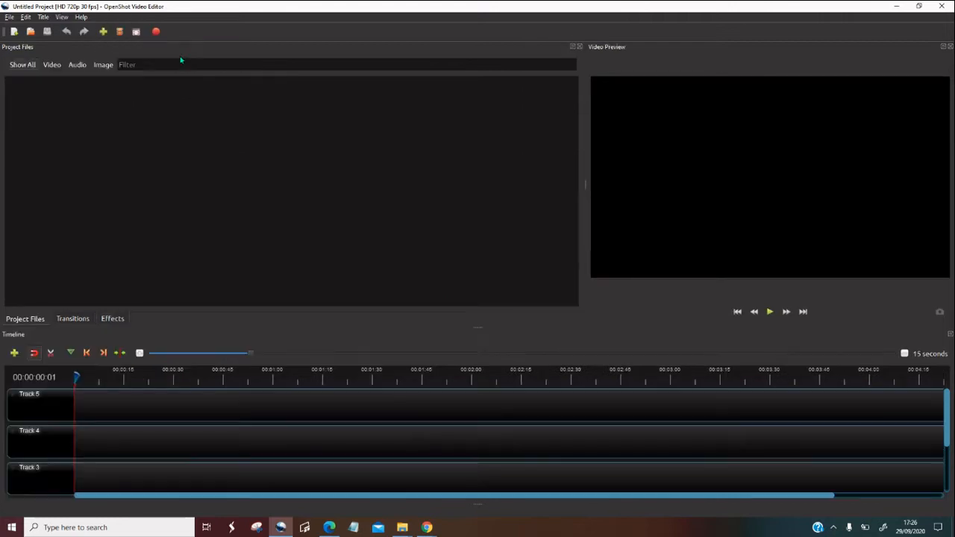
Import the kalesa MP4 video from the Demo file folder on the Desktop into the project
click(102, 33)
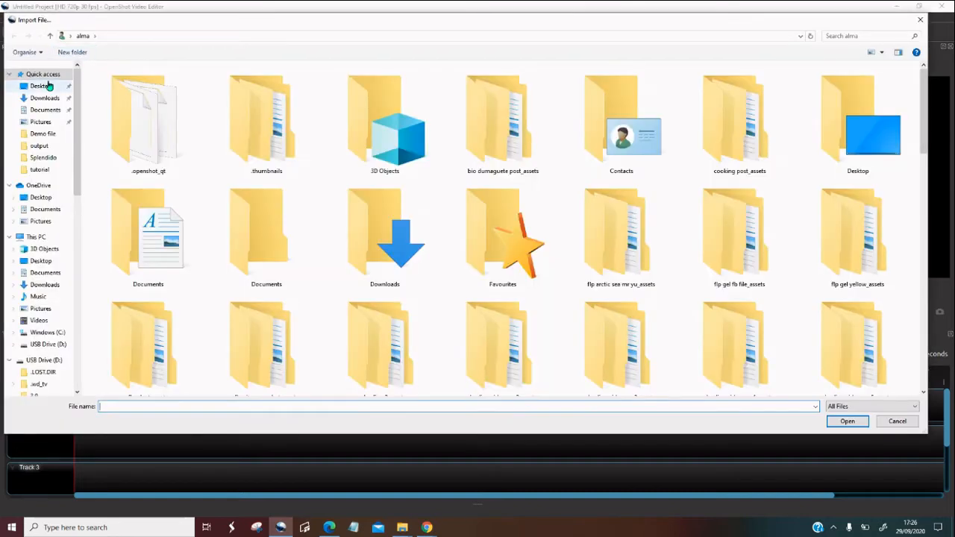
click(43, 86)
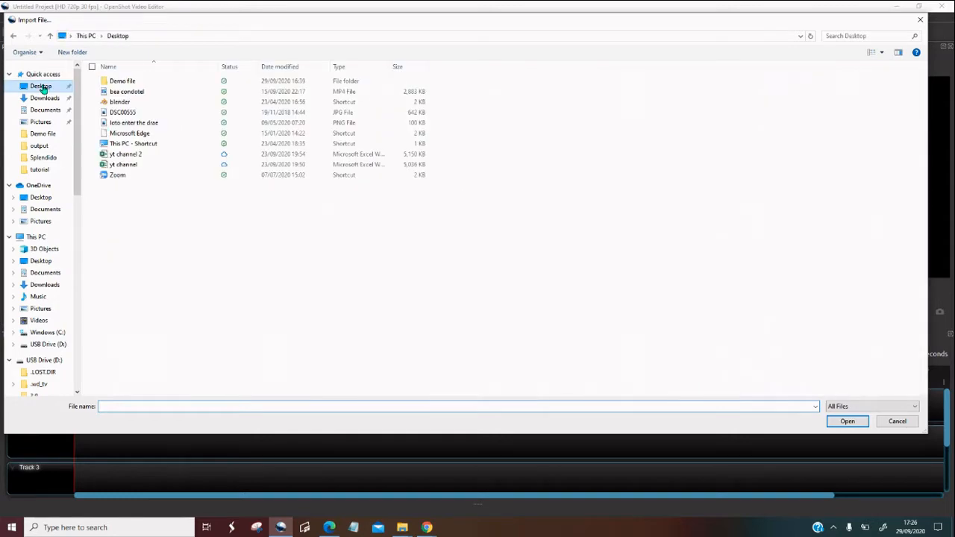
double_click(138, 84)
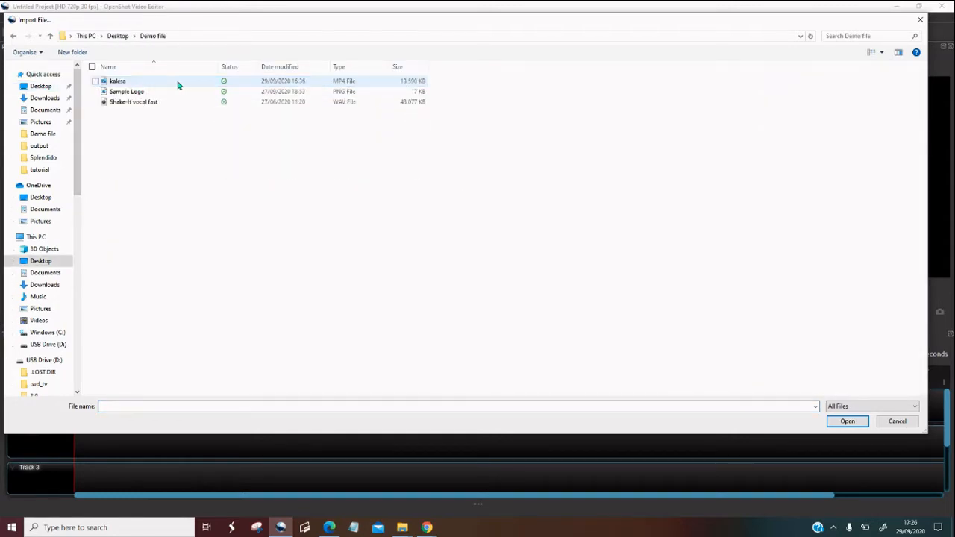
click(128, 82)
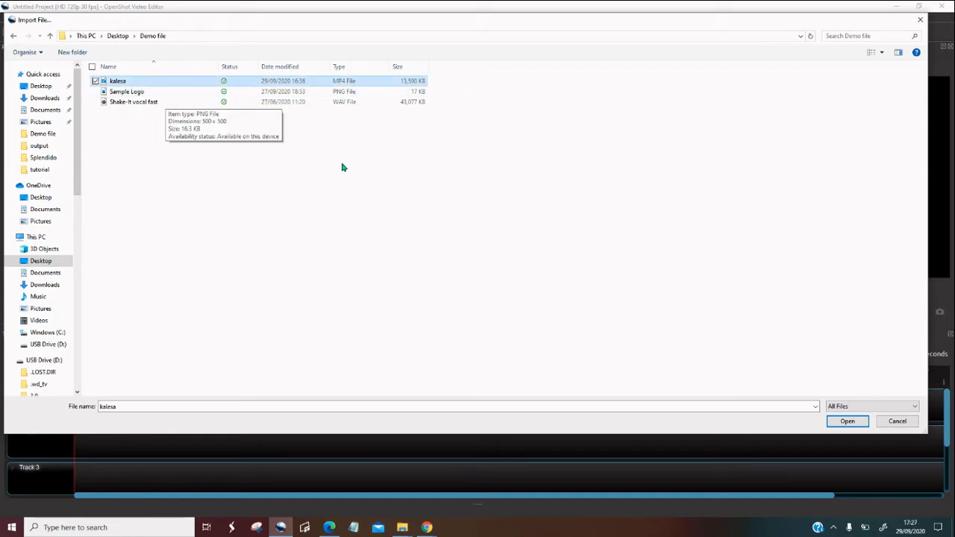
click(139, 104)
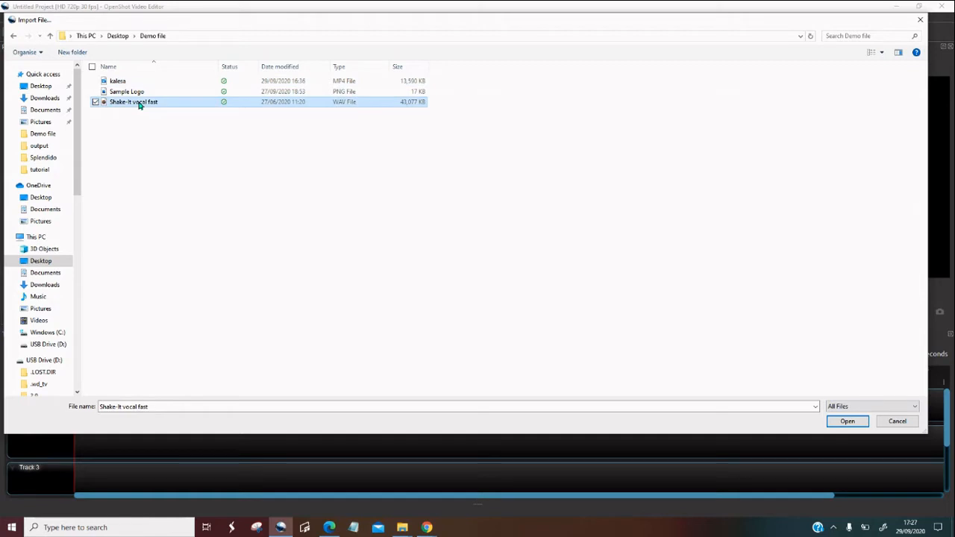
click(124, 83)
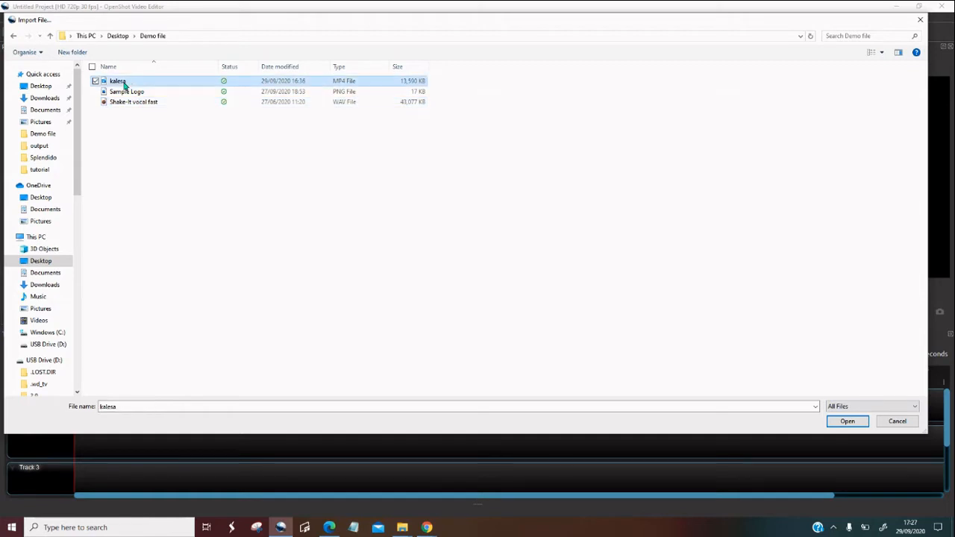
click(849, 423)
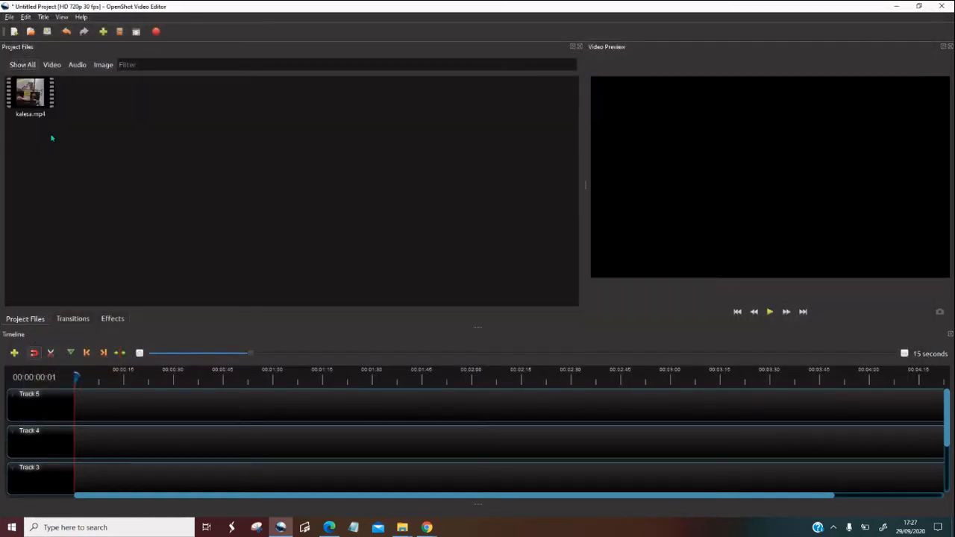
Preview the first few seconds of the imported kalesa.mp4 file and close the preview
click(40, 105)
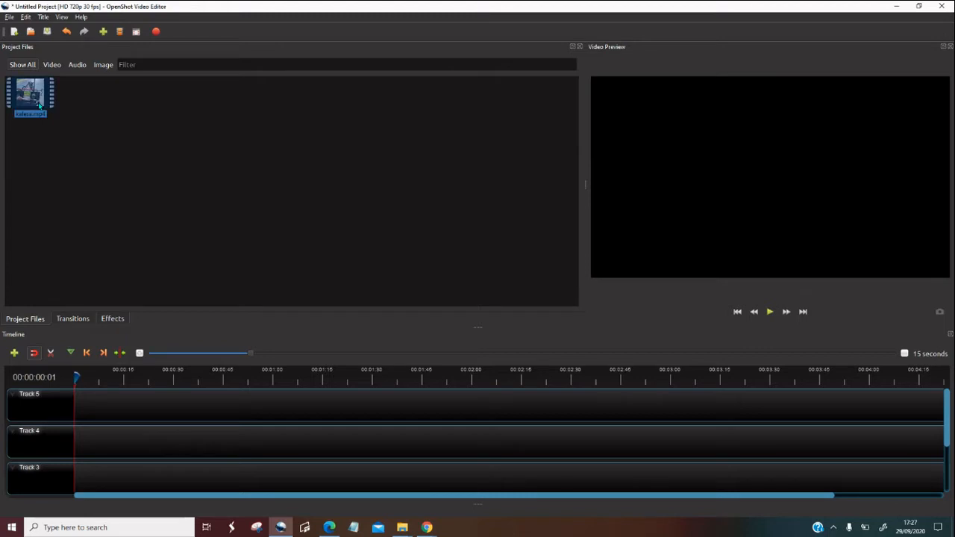
right_click(40, 105)
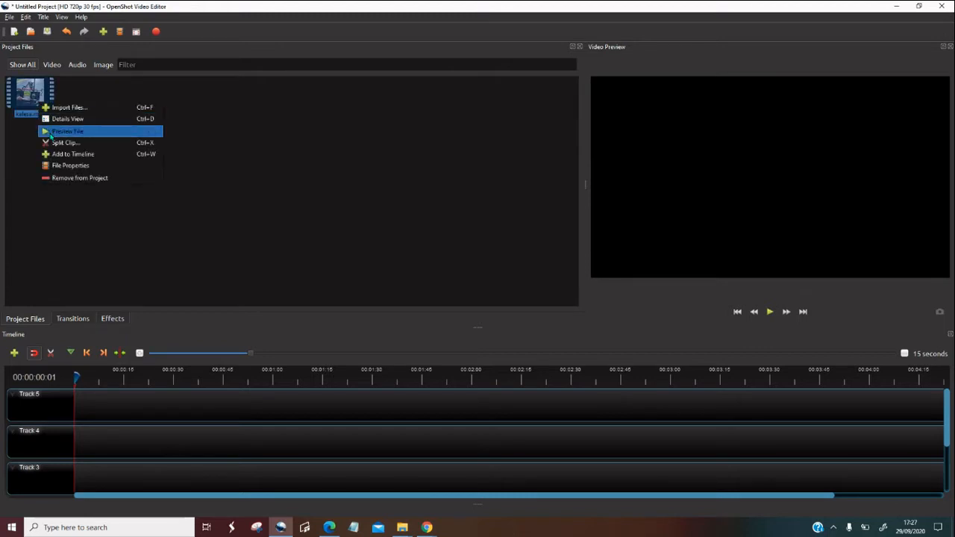
click(66, 131)
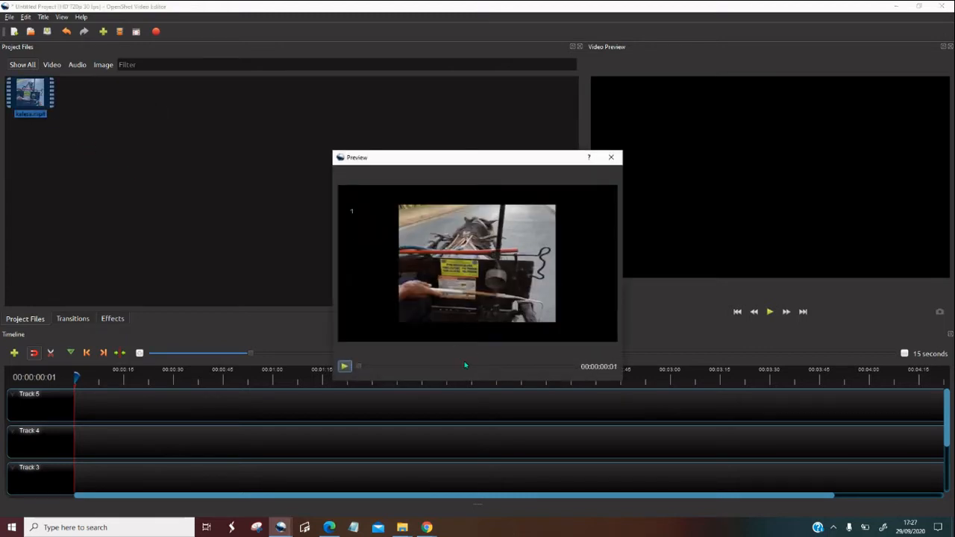
click(344, 366)
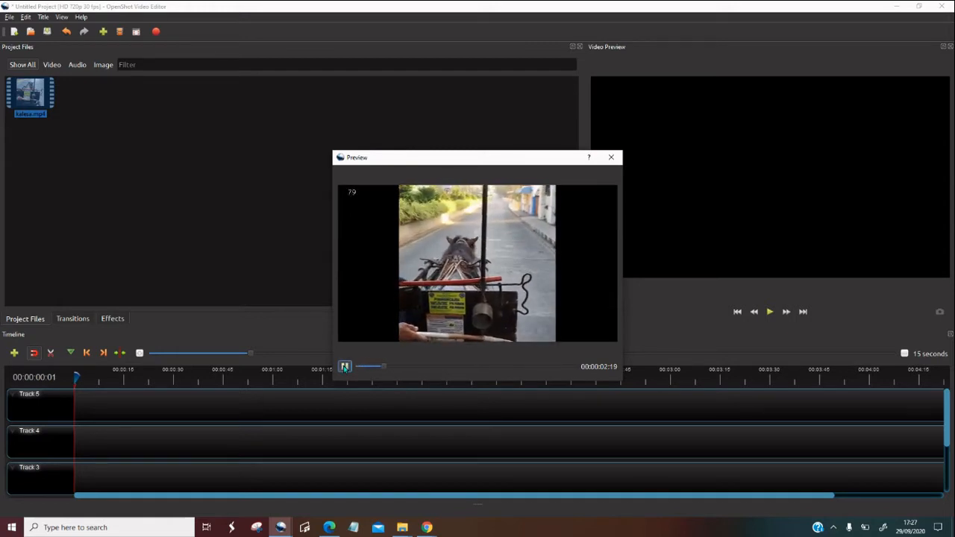
click(344, 367)
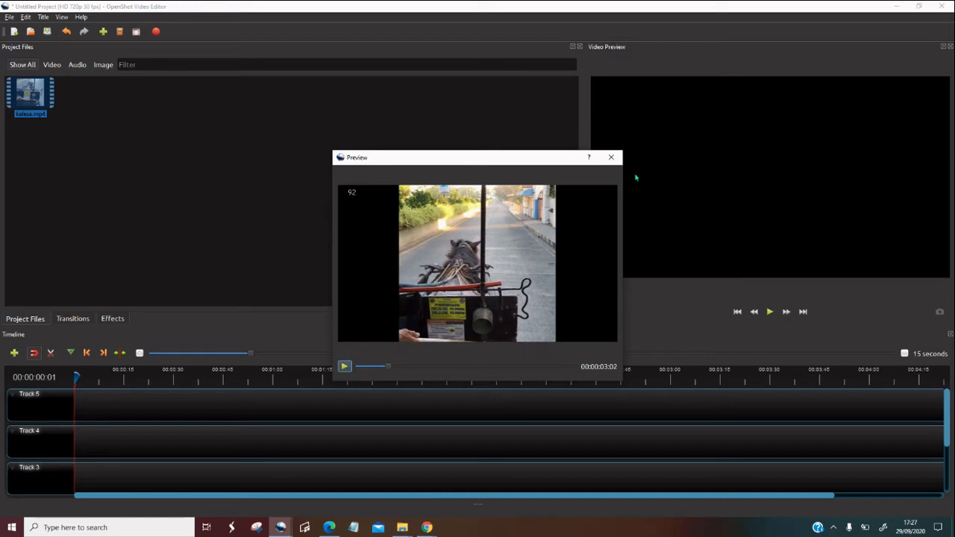
click(616, 160)
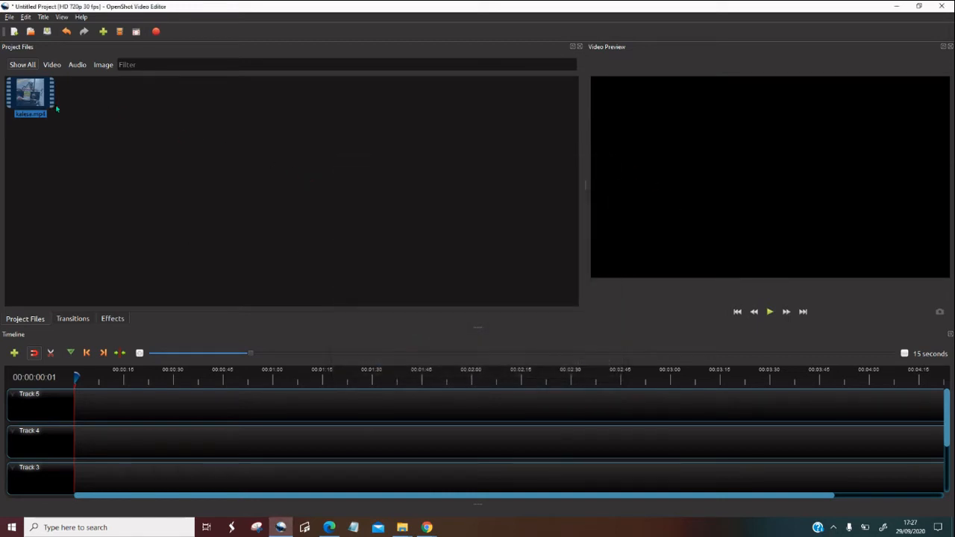
Place the kalesa.mp4 clip at the start of Track 4 on the timeline
drag(33, 109, 72, 428)
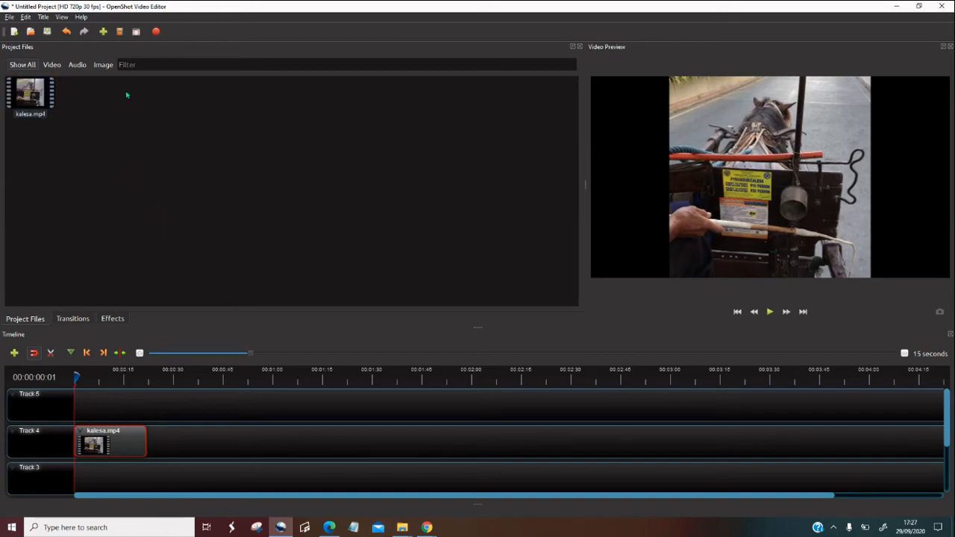
Import the Shake-It vocal fast WAV file from the Demo file folder and place it at the start of Track 3
click(103, 31)
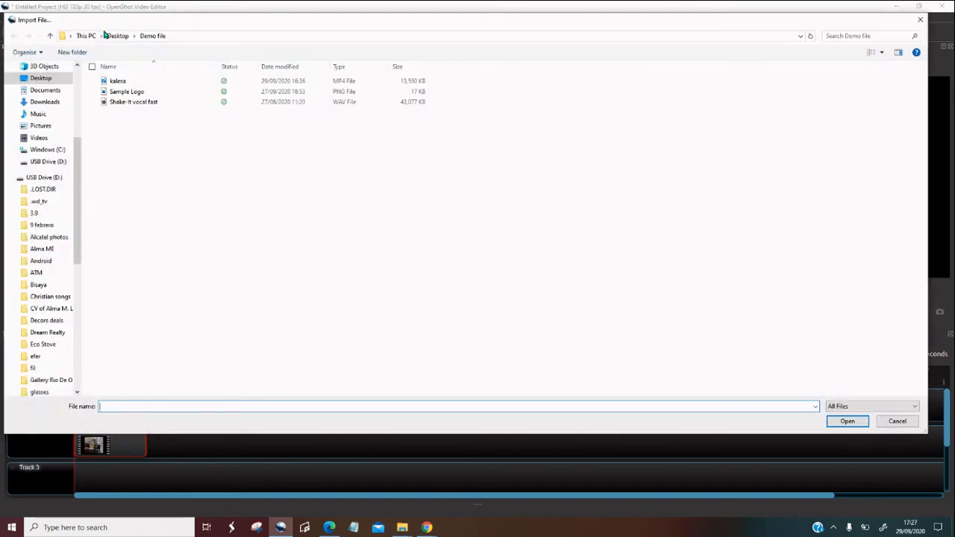
click(128, 104)
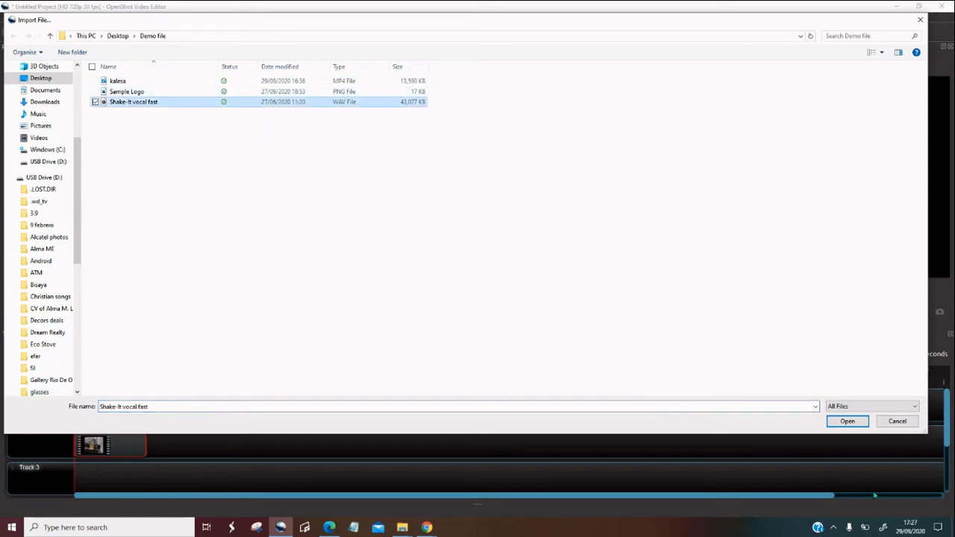
click(844, 422)
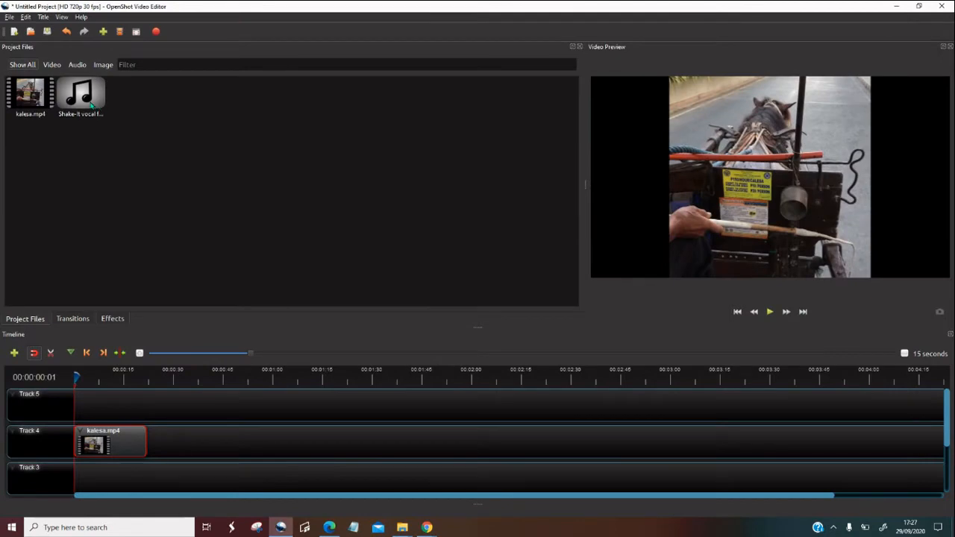
drag(91, 106, 66, 474)
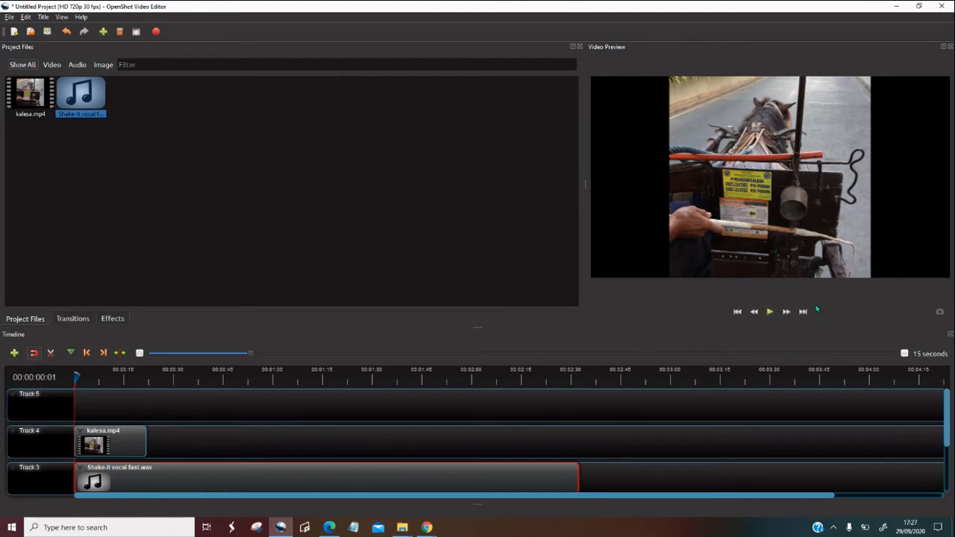
Play the opening seconds of the timeline to check the kalesa video together with the music, and pause playback
click(511, 446)
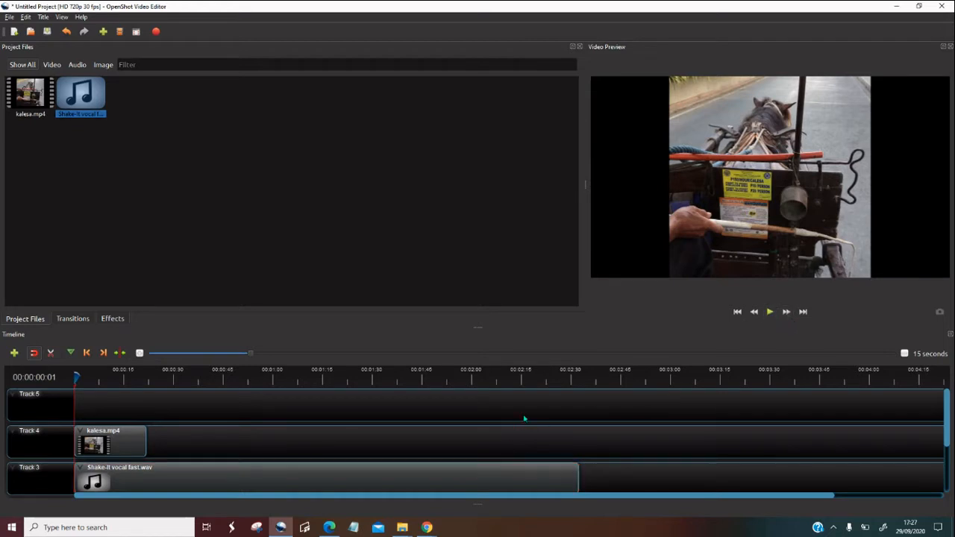
click(770, 312)
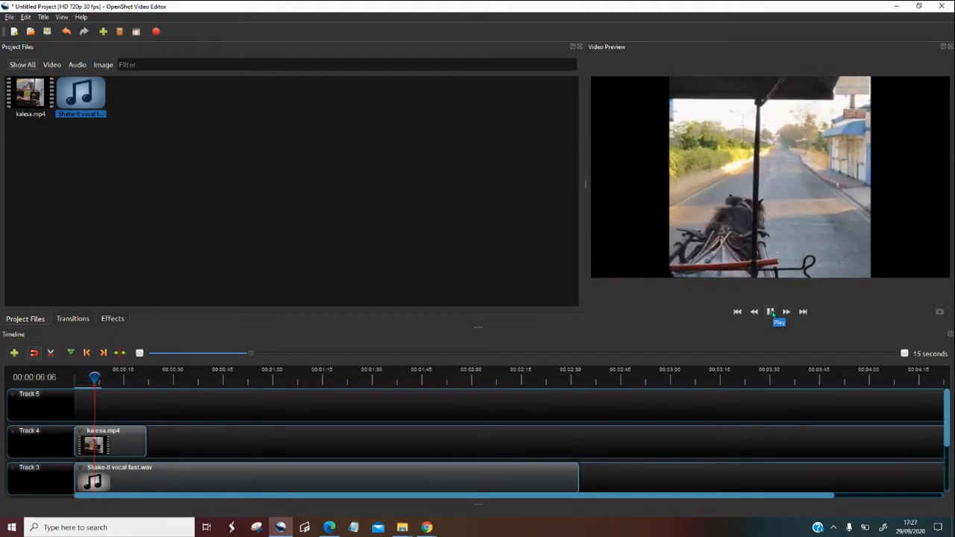
click(771, 312)
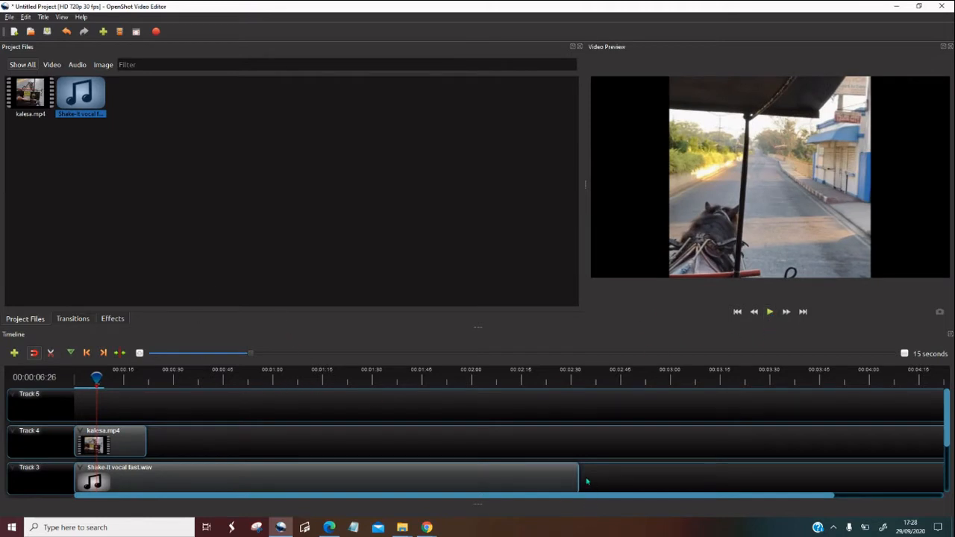
Trim the end of the music clip on Track 3 to match the kalesa.mp4 clip's length and return the playhead to the start
drag(578, 475, 150, 473)
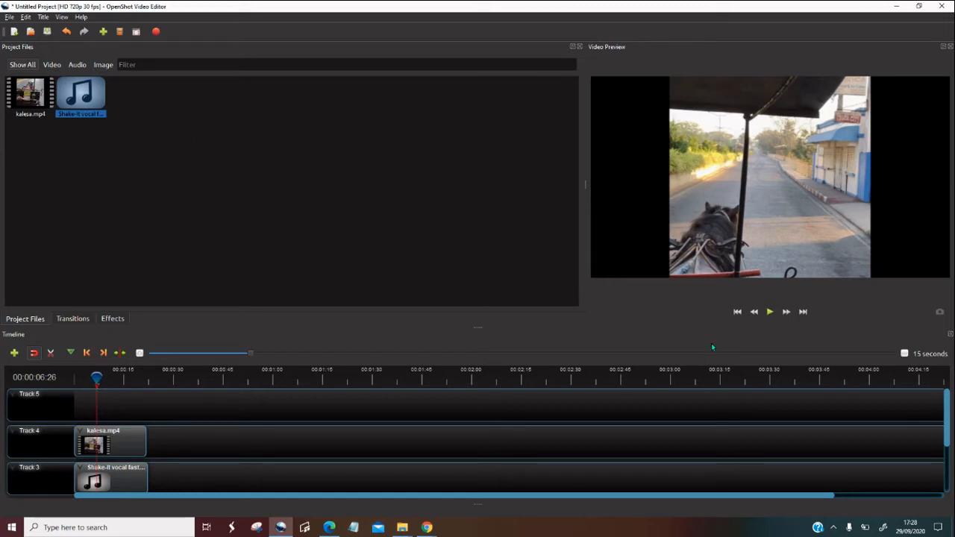
click(736, 312)
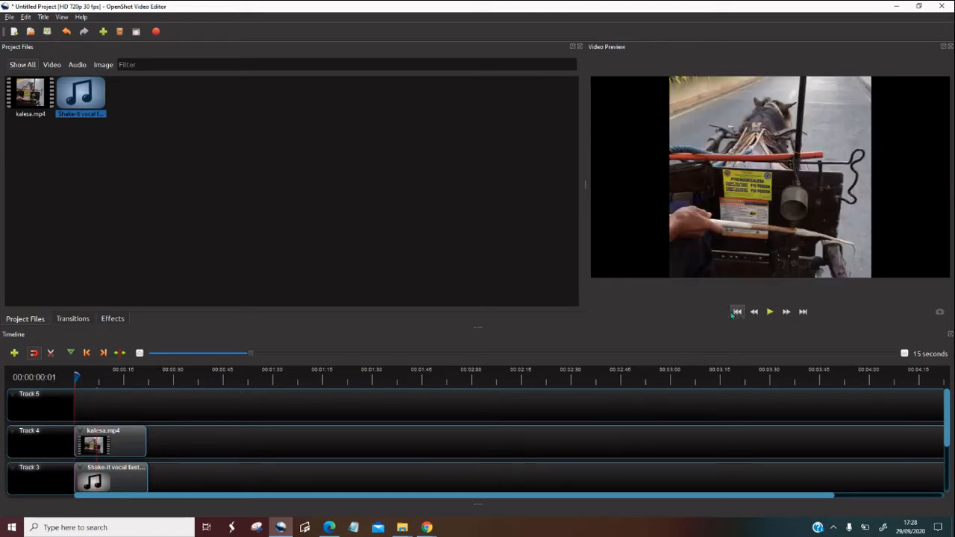
Start a new title from the Gold bottom template and name its file Kalesa
click(42, 18)
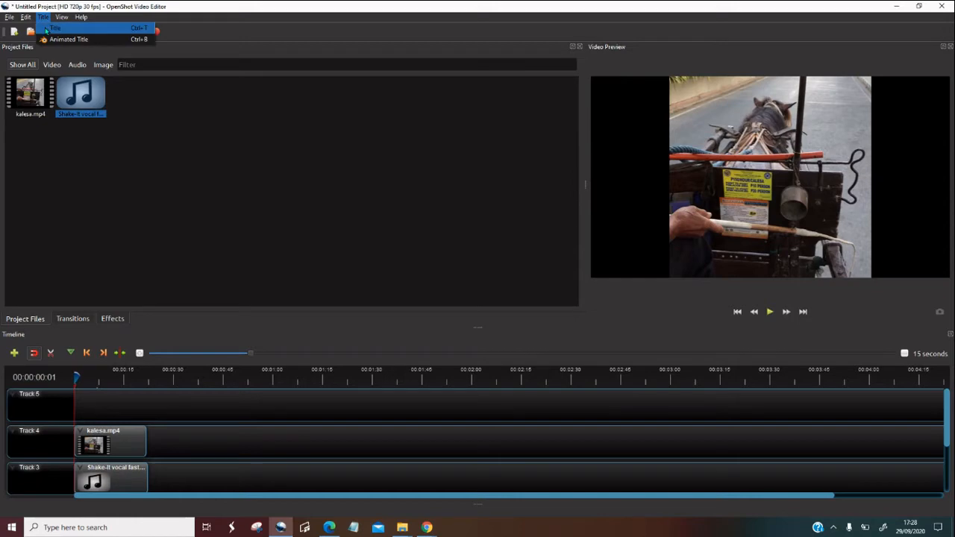
click(46, 28)
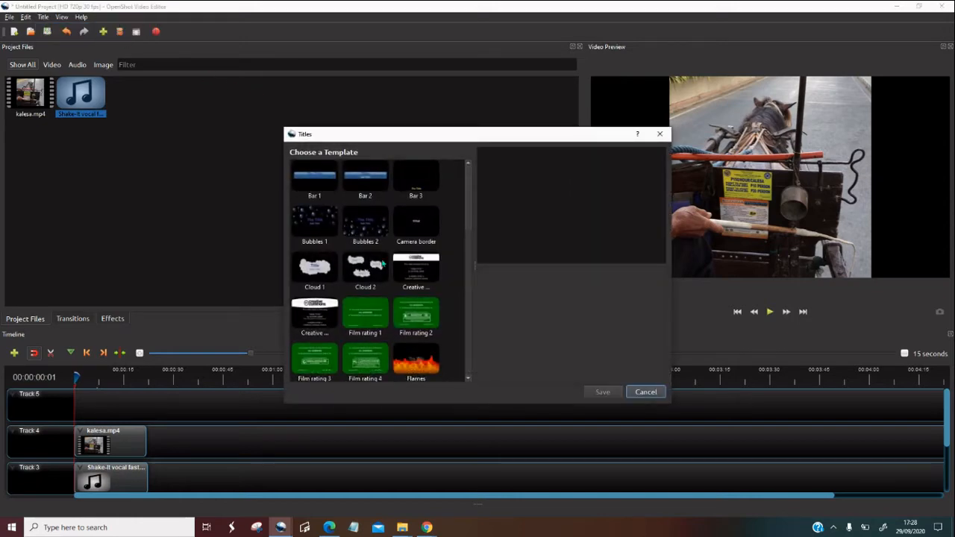
scroll(461, 250, down, 5)
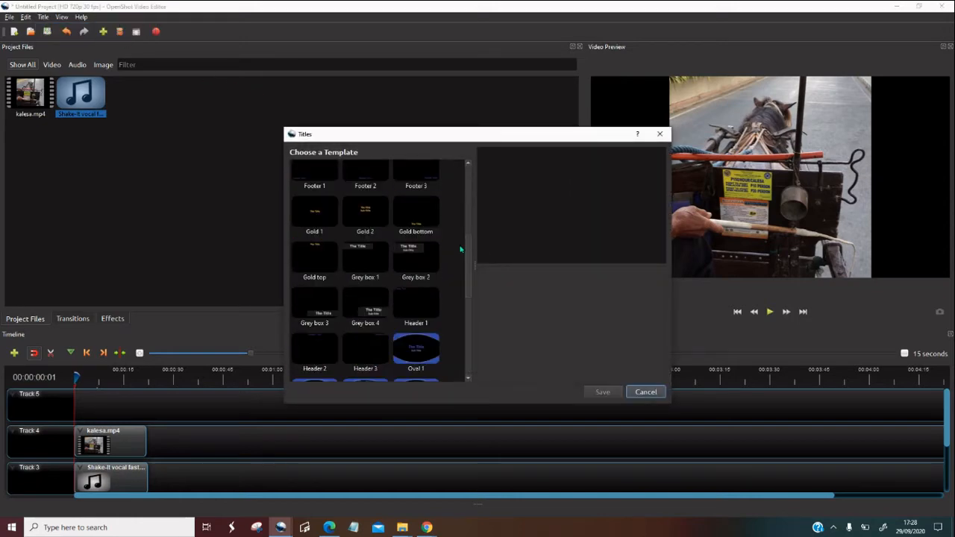
scroll(461, 249, down, 5)
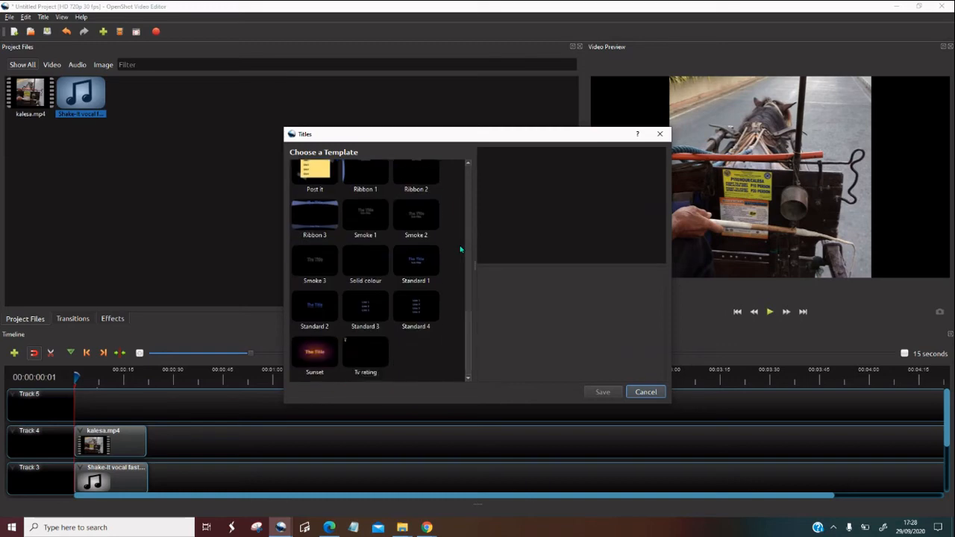
scroll(461, 250, up, 5)
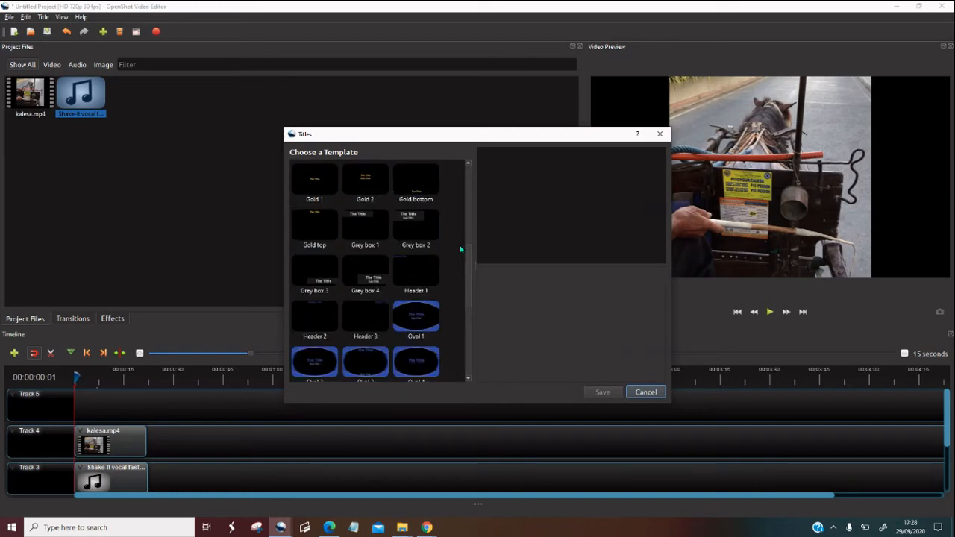
scroll(462, 250, up, 5)
scroll(461, 249, up, 1)
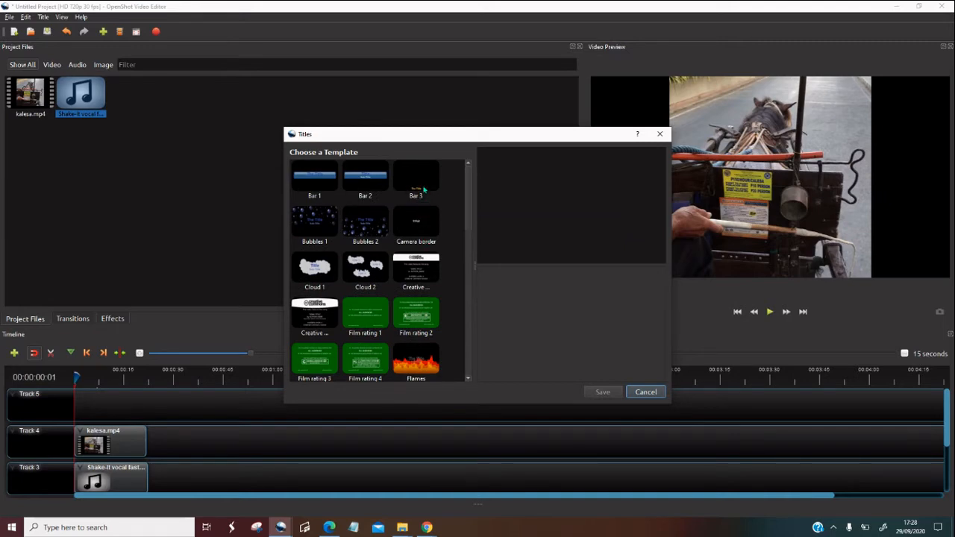
scroll(423, 189, down, 5)
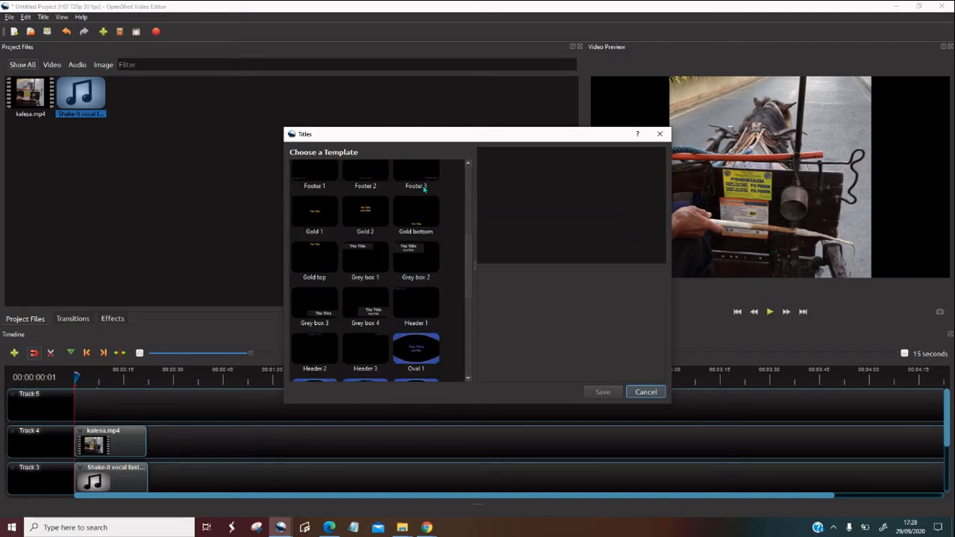
click(423, 221)
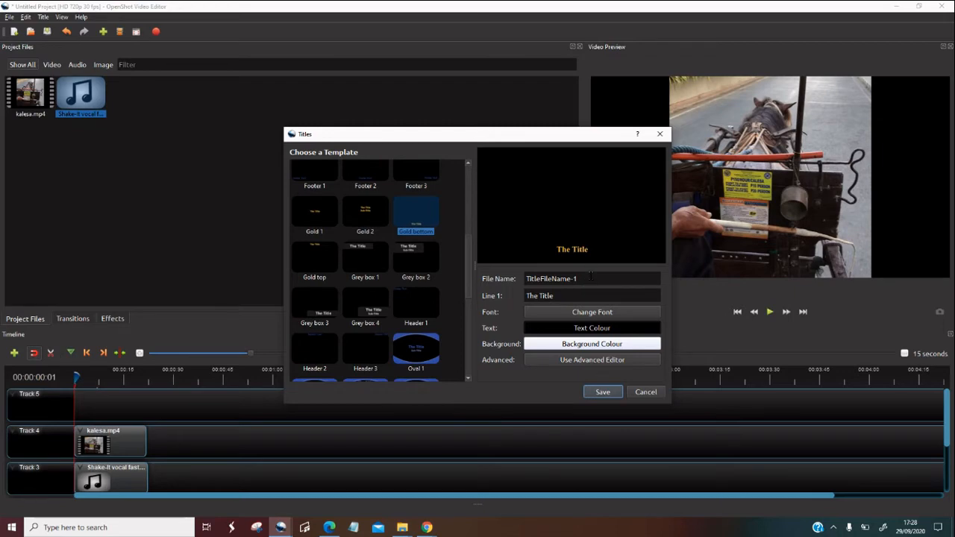
drag(591, 275, 515, 276)
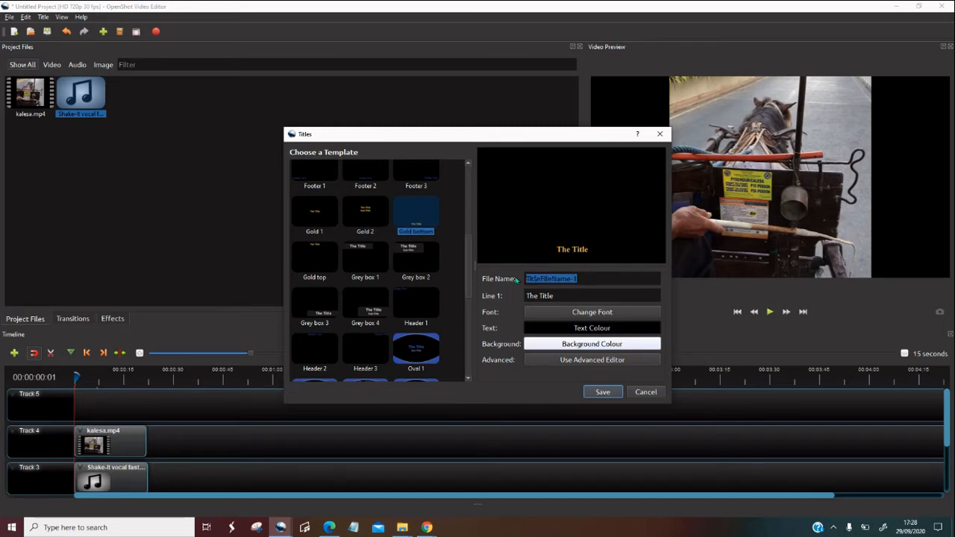
text(Kalesa)
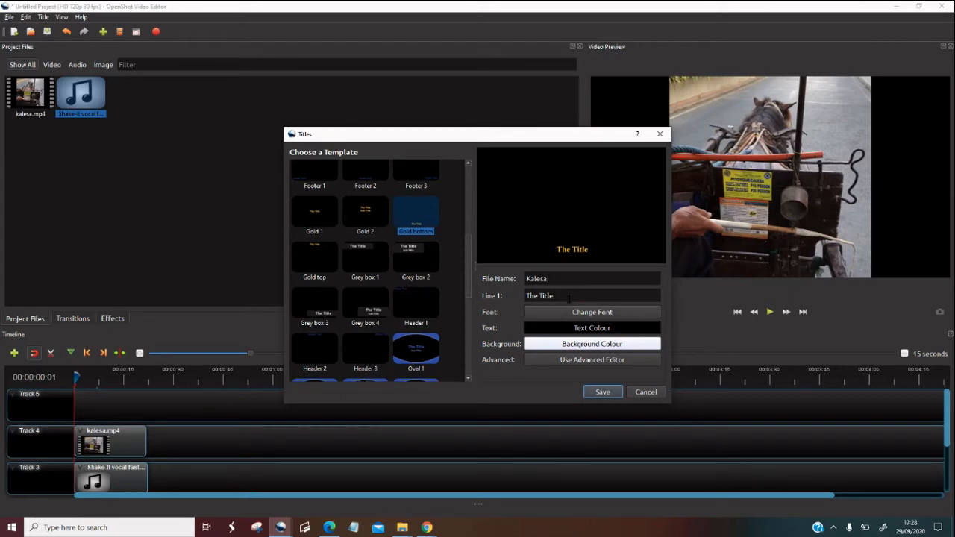
Replace the title's Line 1 text with "First Time Riding a Kalesa"
key(BackSpace)
key(BackSpace)
key(BackSpace)
key(BackSpace)
key(BackSpace)
key(BackSpace)
key(BackSpace)
key(BackSpace)
key(BackSpace)
text(First Time Riding)
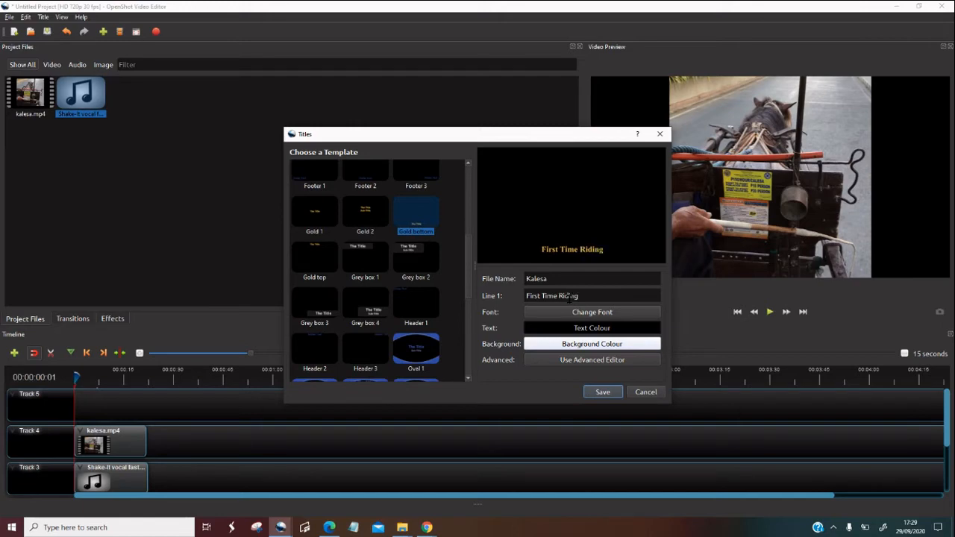
text( a Kale)
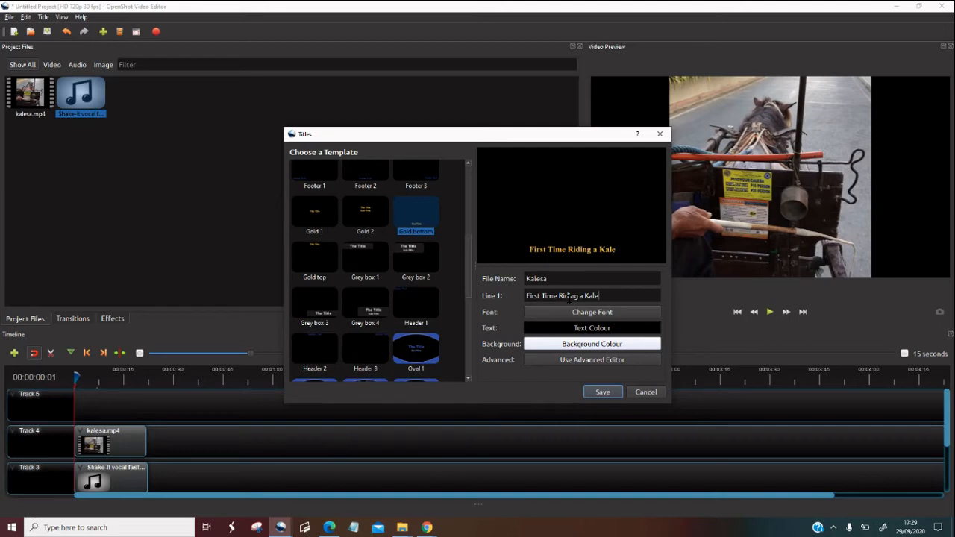
text(sa)
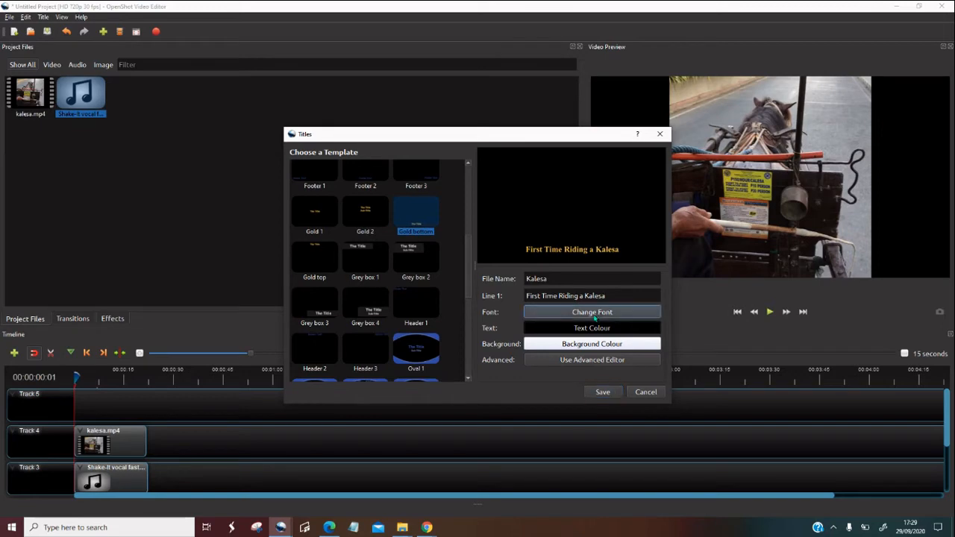
Set the title's font size to 6, keeping the Ubuntu Regular font
click(595, 316)
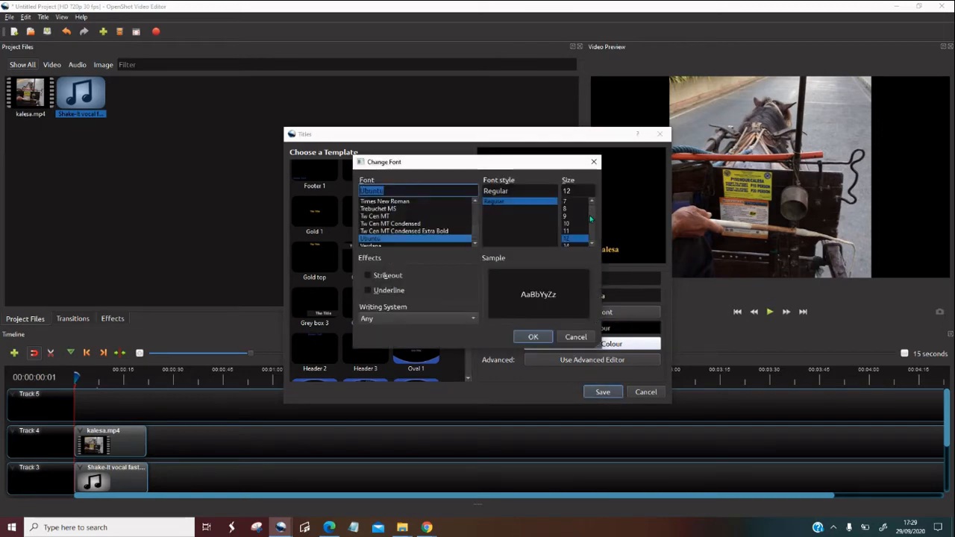
scroll(591, 219, up, 1)
click(569, 202)
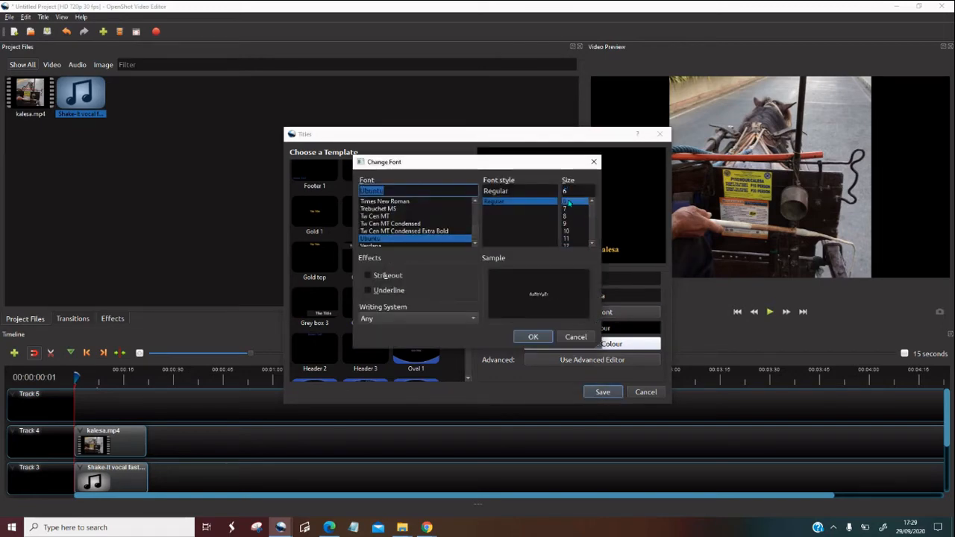
click(533, 338)
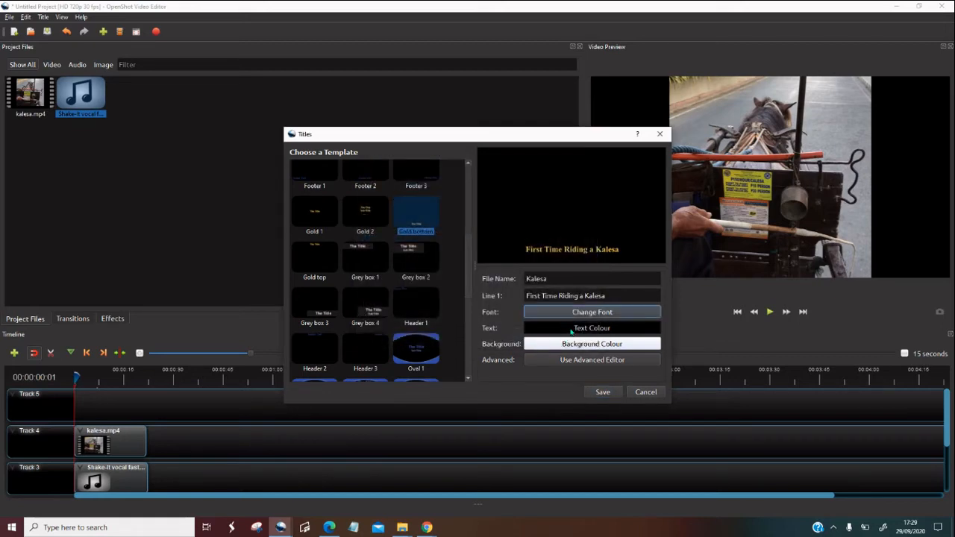
Change the title's text colour to white and save the title to the project files
click(571, 330)
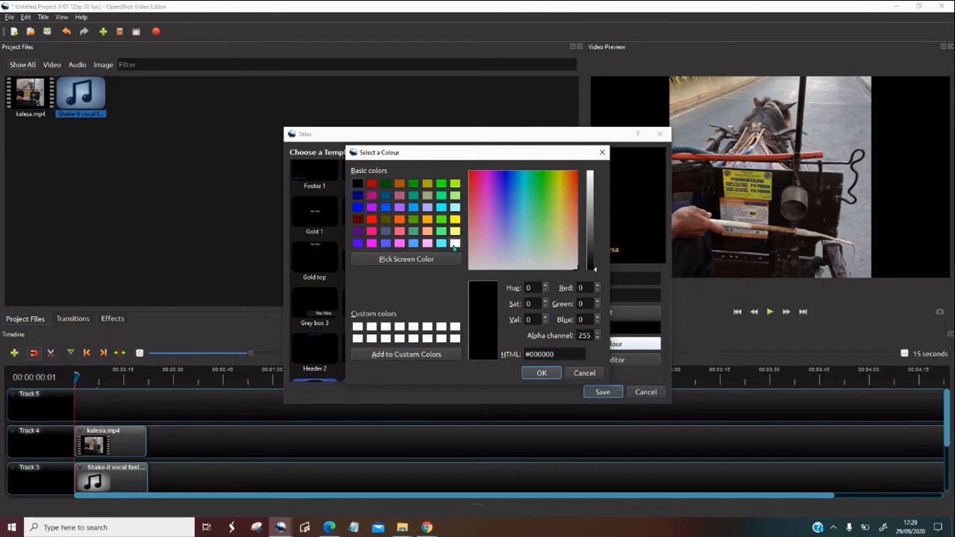
click(454, 243)
click(531, 375)
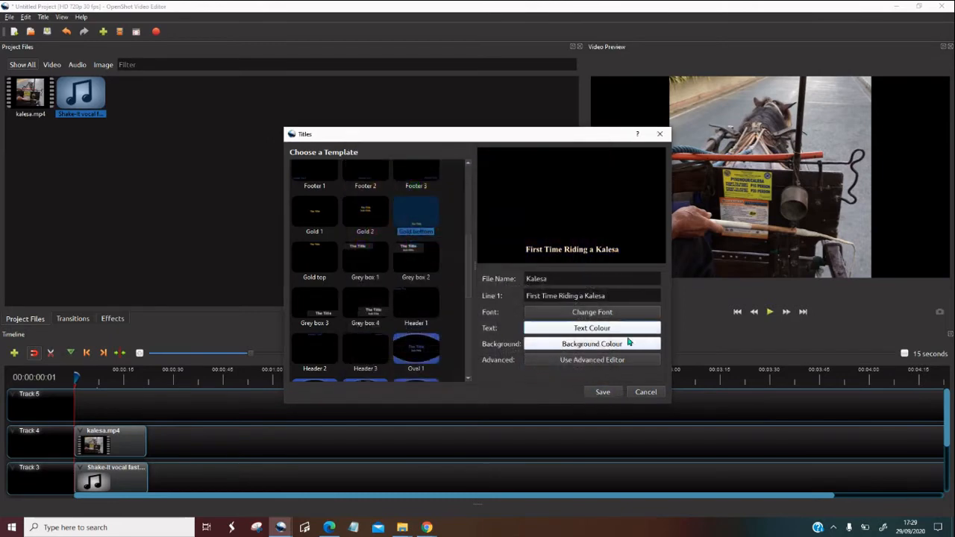
click(609, 397)
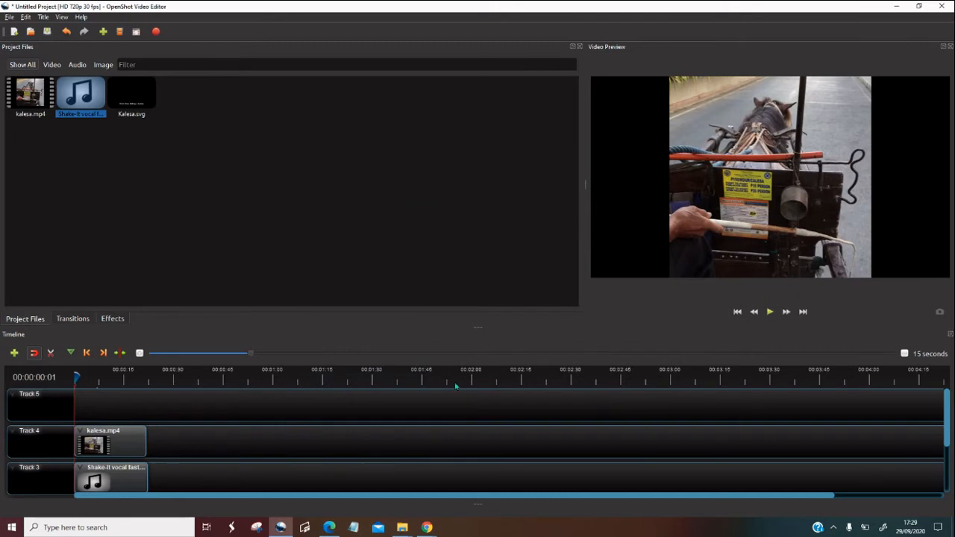
Play the first seven seconds or so of the timeline without the title and move the playhead back to the start
click(770, 312)
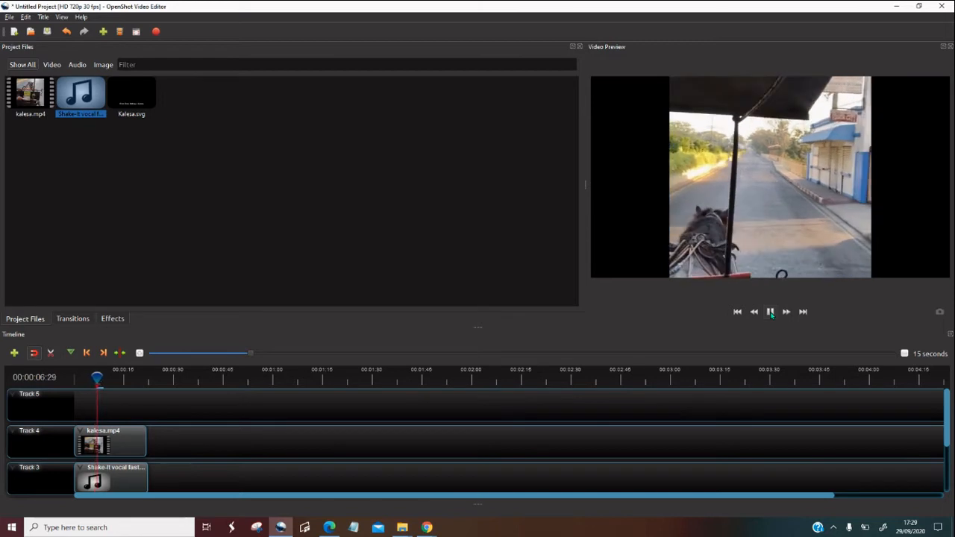
click(770, 312)
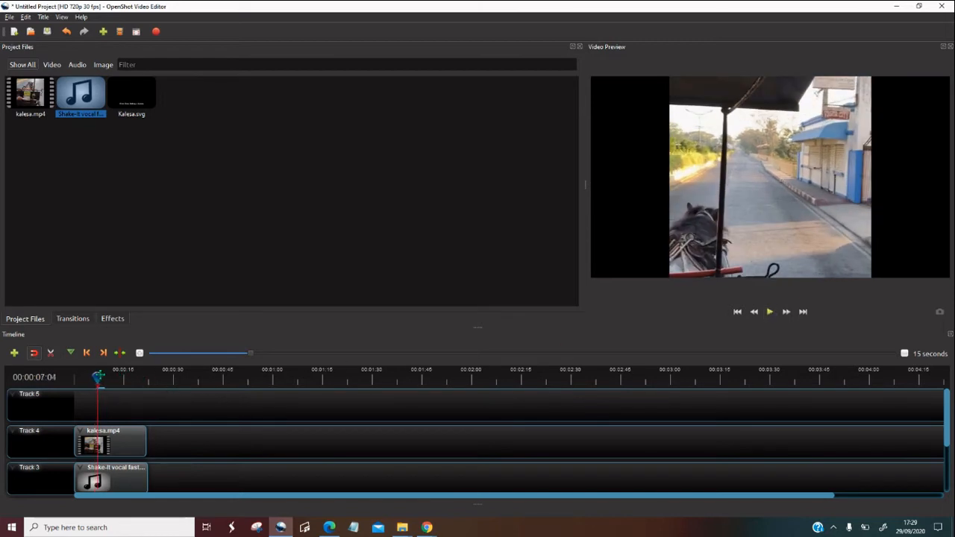
drag(99, 378, 66, 380)
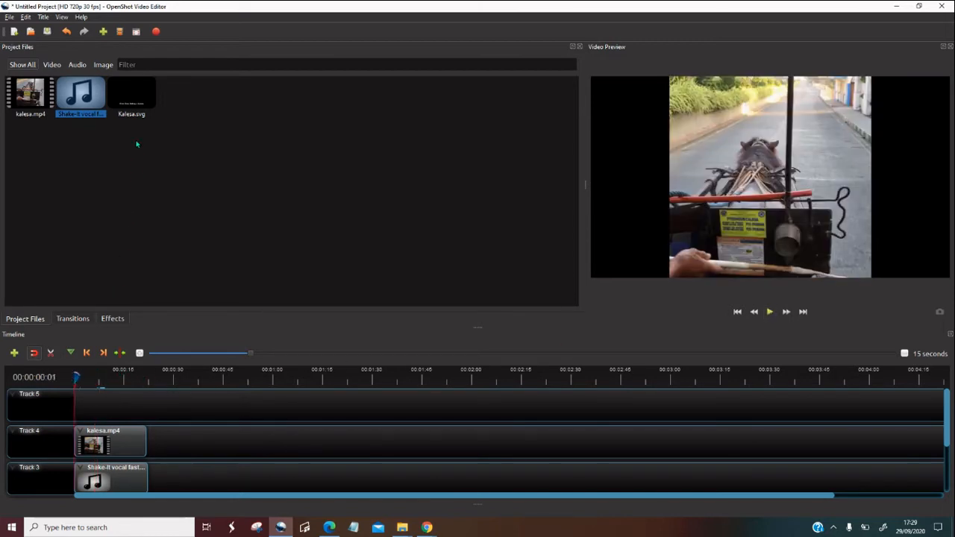
Place the Kalesa.svg title at the start of Track 5 and play the timeline to check the text over the video
drag(138, 104, 72, 406)
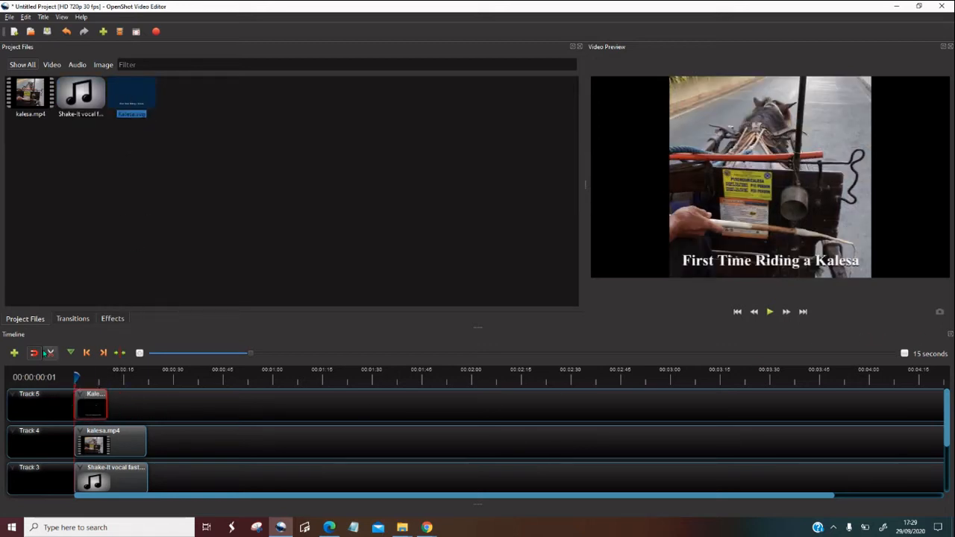
click(770, 312)
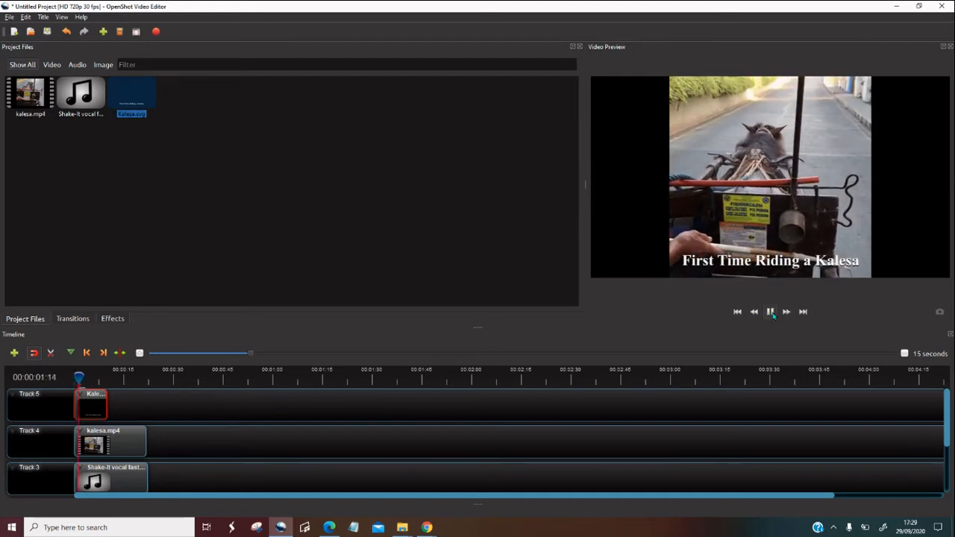
click(770, 311)
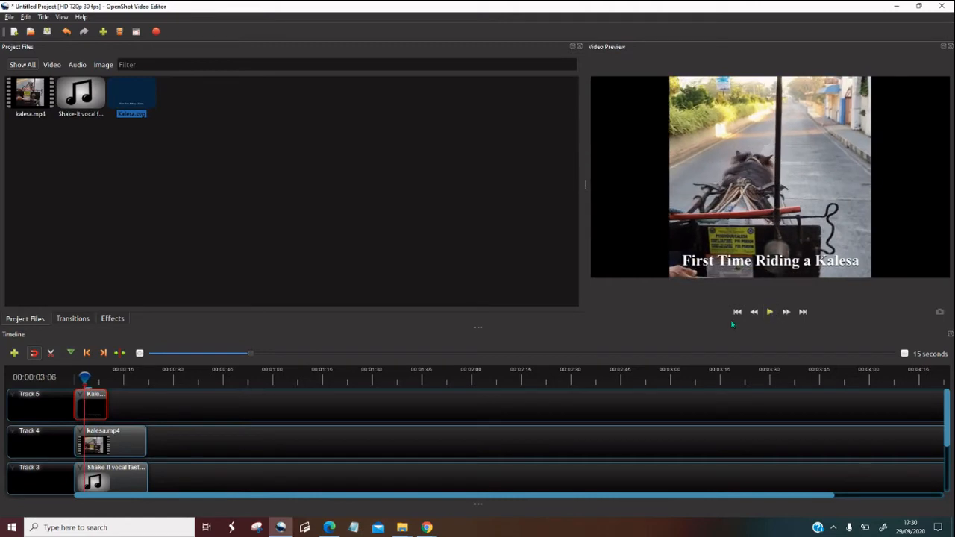
drag(84, 377, 93, 375)
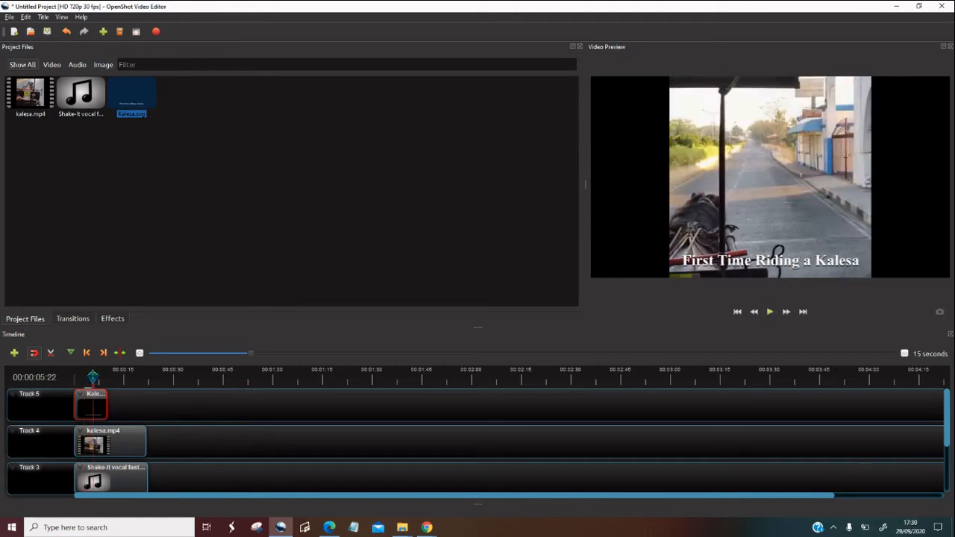
click(770, 312)
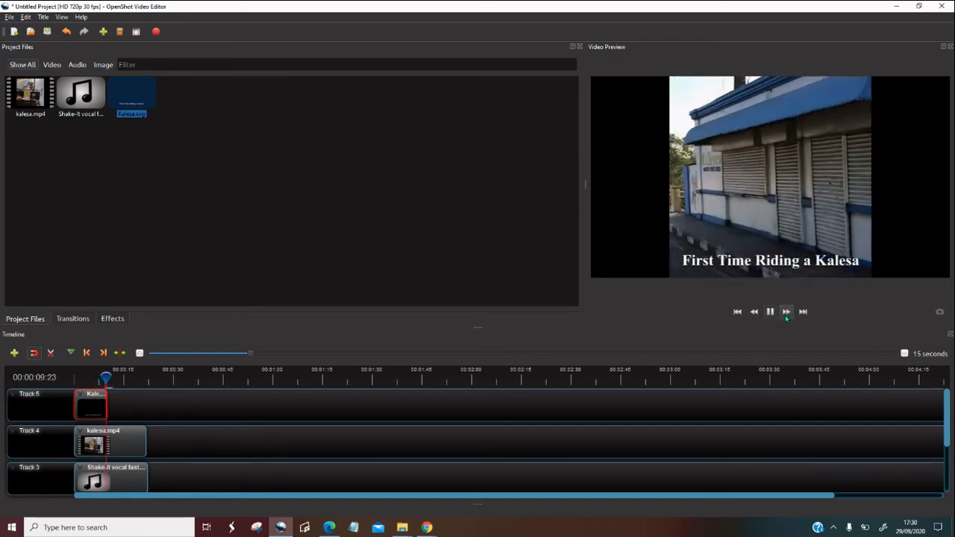
Stop playback past the title's end and extend the Kalesa.svg title on Track 5 to the end of the kalesa.mp4 clip
click(771, 313)
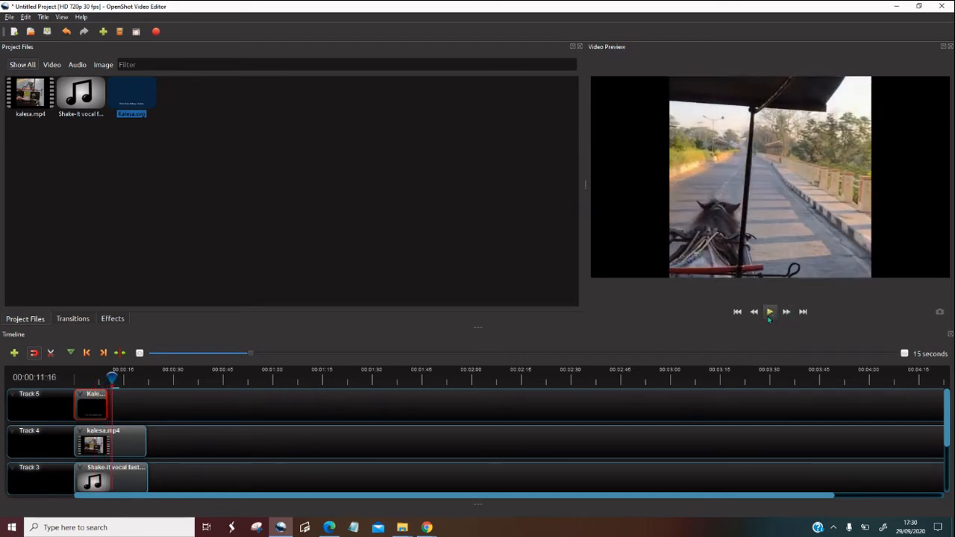
click(96, 376)
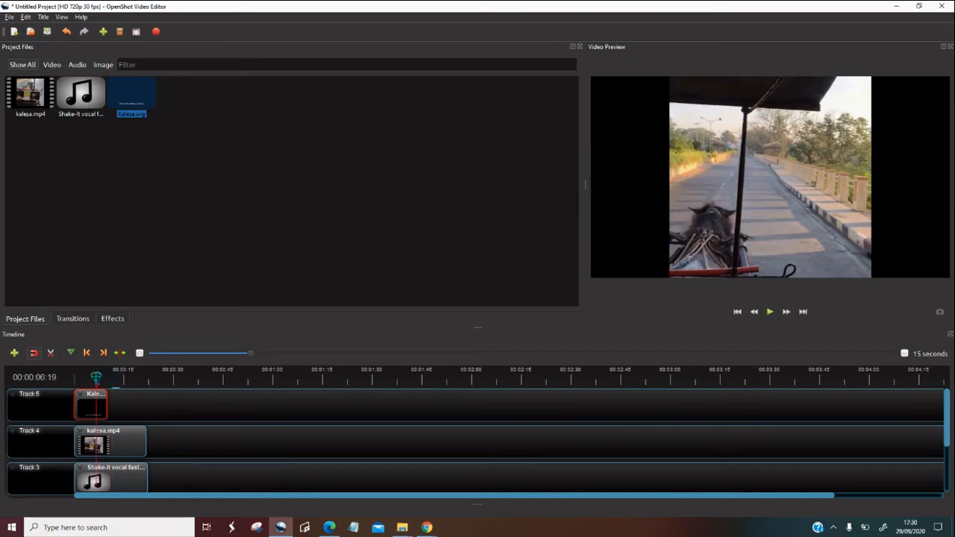
drag(107, 400, 147, 398)
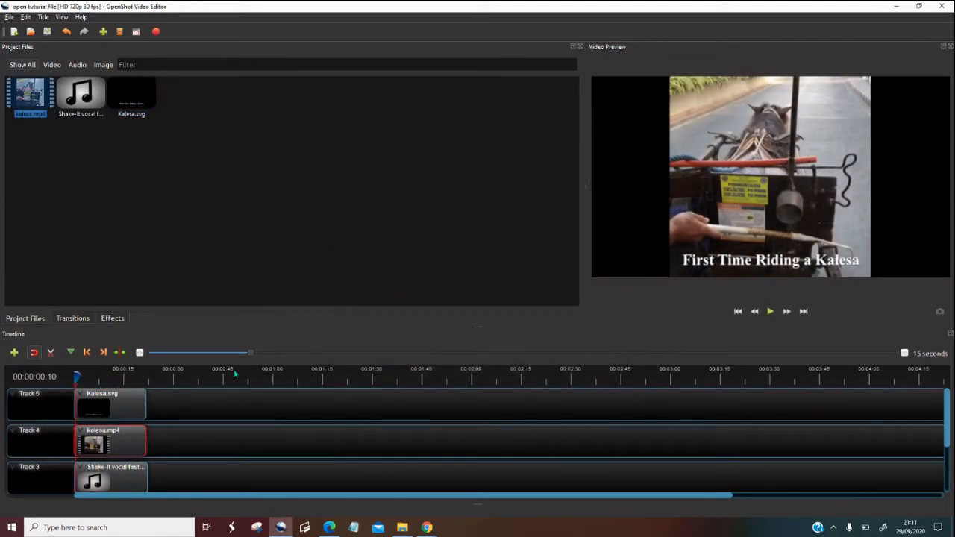
Set the volume of the entire kalesa.mp4 clip on Track 4 to 30% and play a short stretch to check the sound
right_click(140, 447)
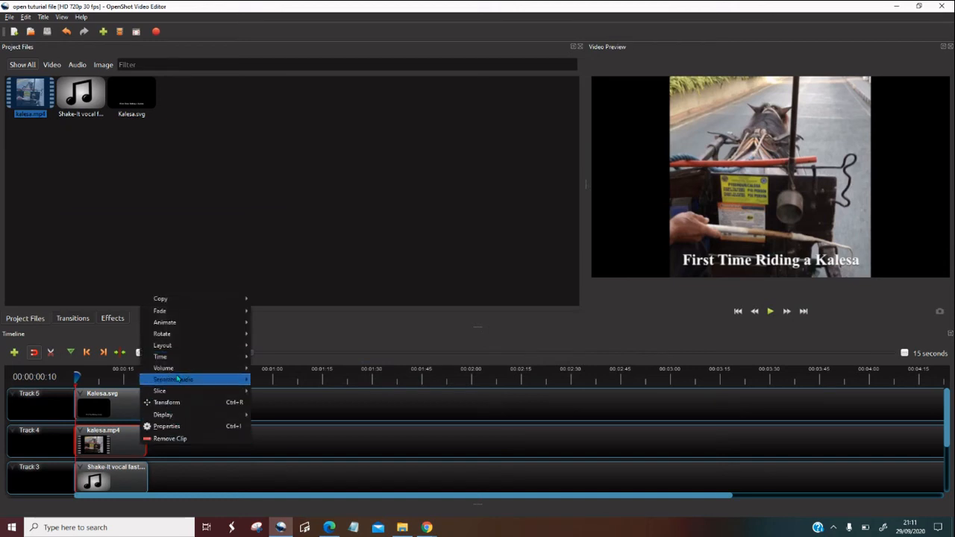
mouse_move(185, 370)
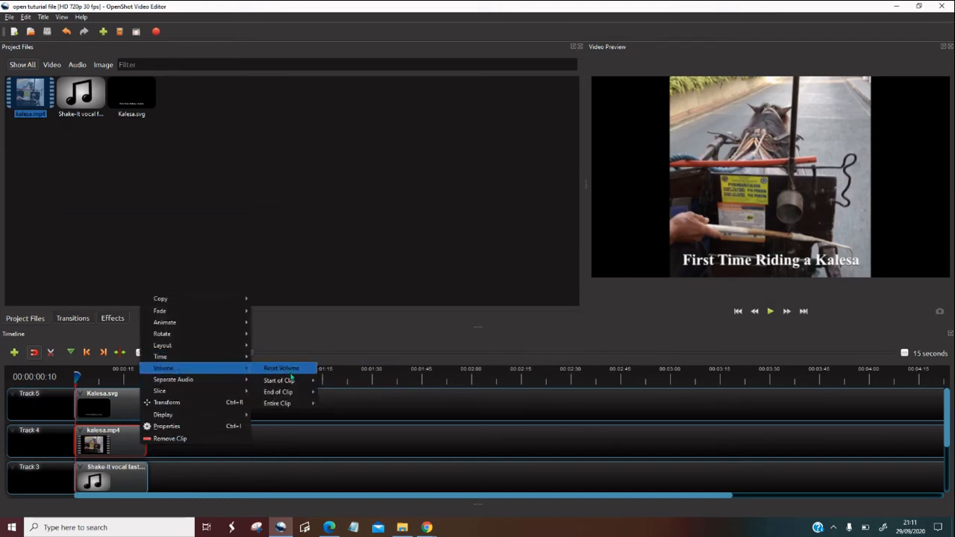
mouse_move(291, 407)
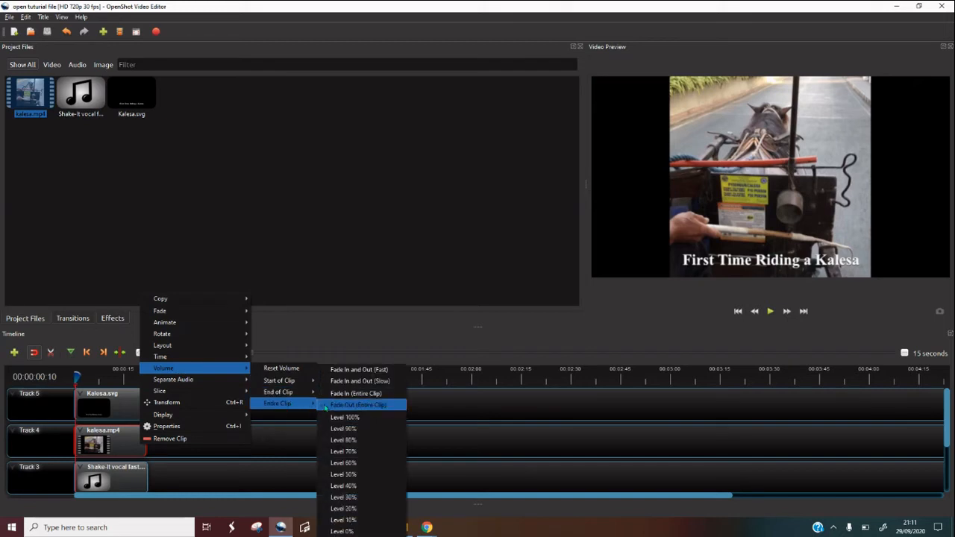
click(353, 504)
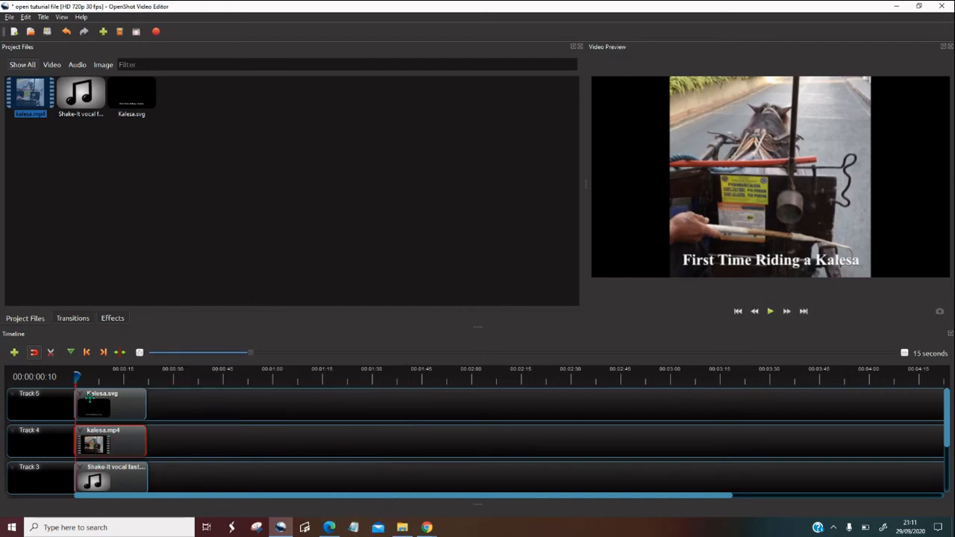
click(771, 312)
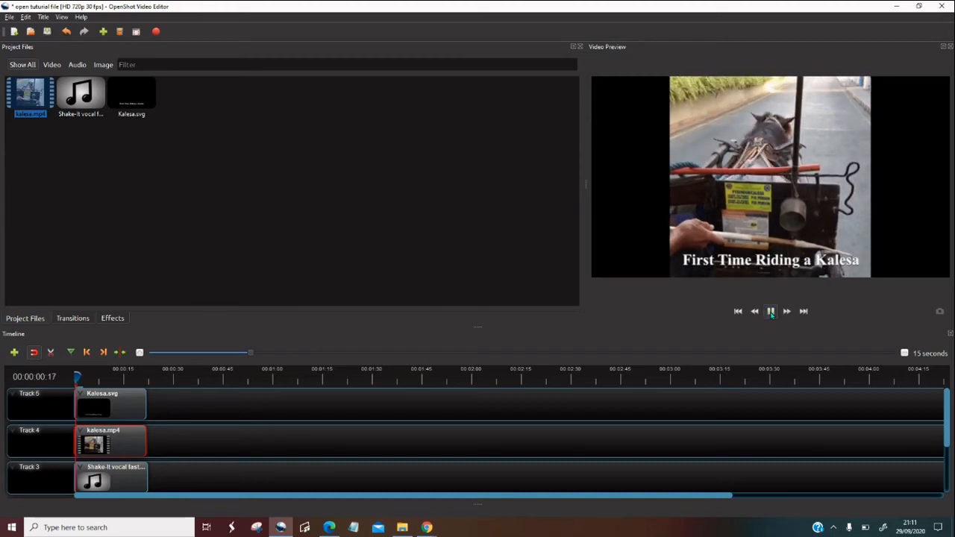
click(771, 312)
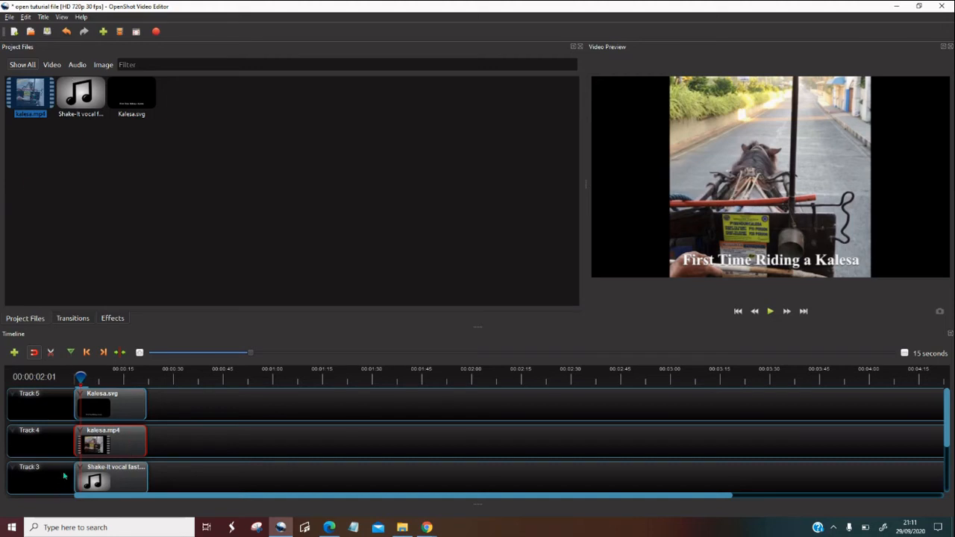
Set the volume of the entire Shake-It music clip on Track 3 to 10%
click(120, 481)
right_click(119, 482)
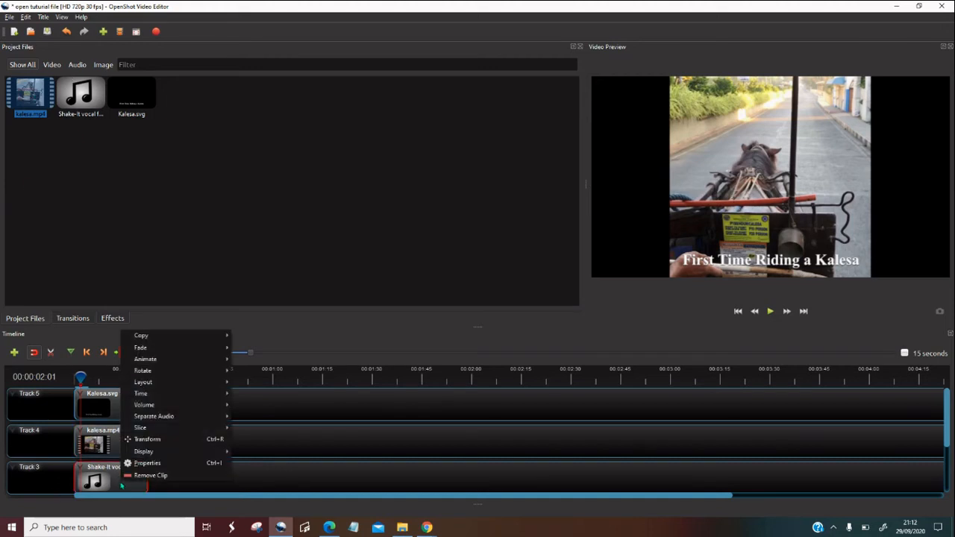
mouse_move(142, 407)
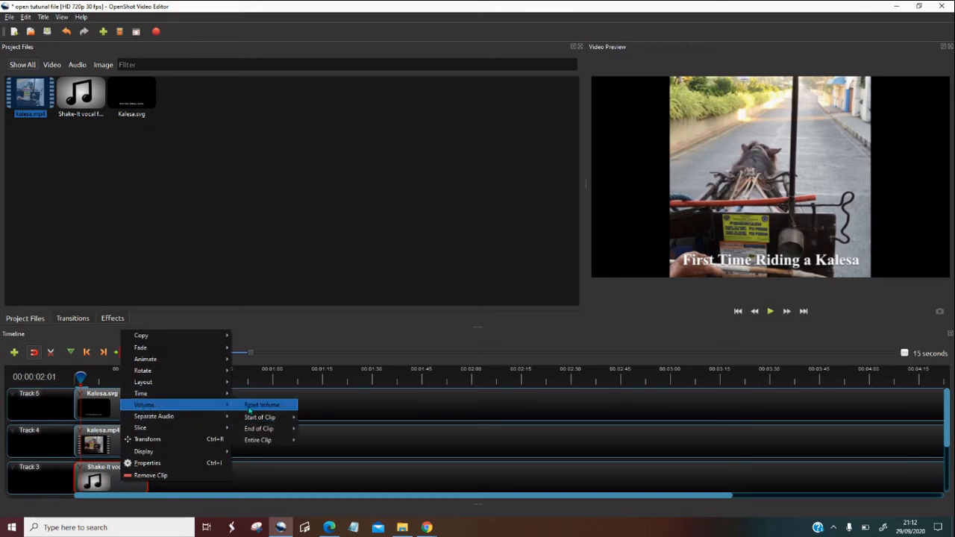
mouse_move(255, 430)
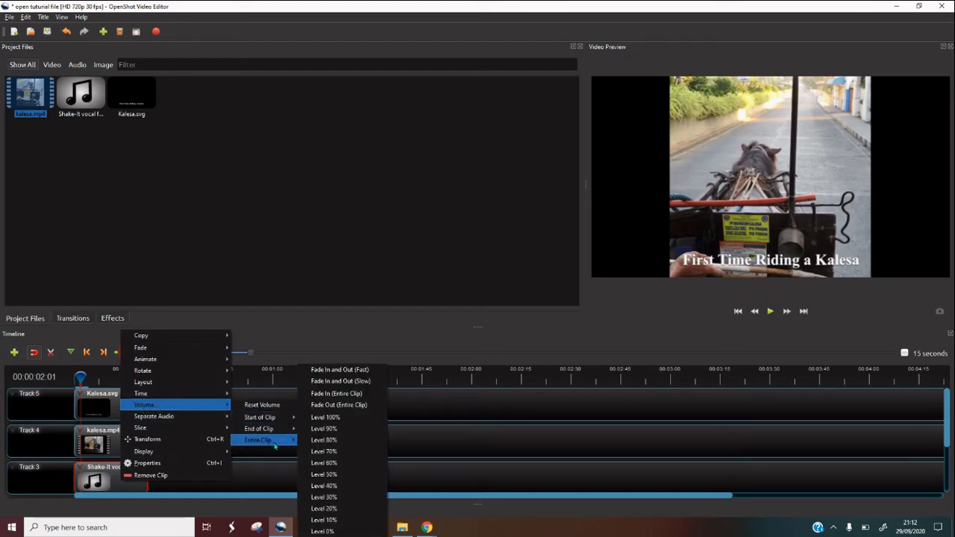
click(333, 521)
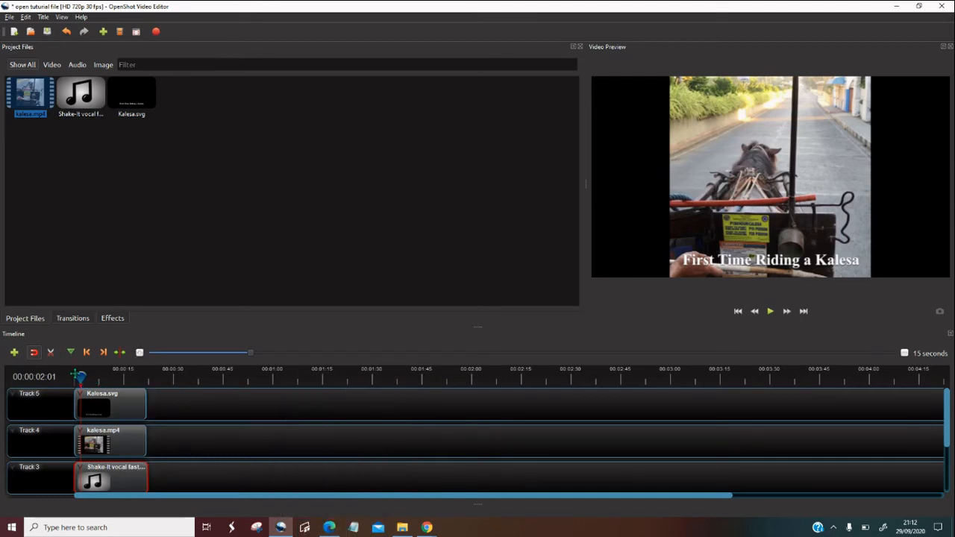
Play about the first nine seconds of the timeline from the start to check the audio balance, and return the playhead to the start
drag(79, 377, 73, 377)
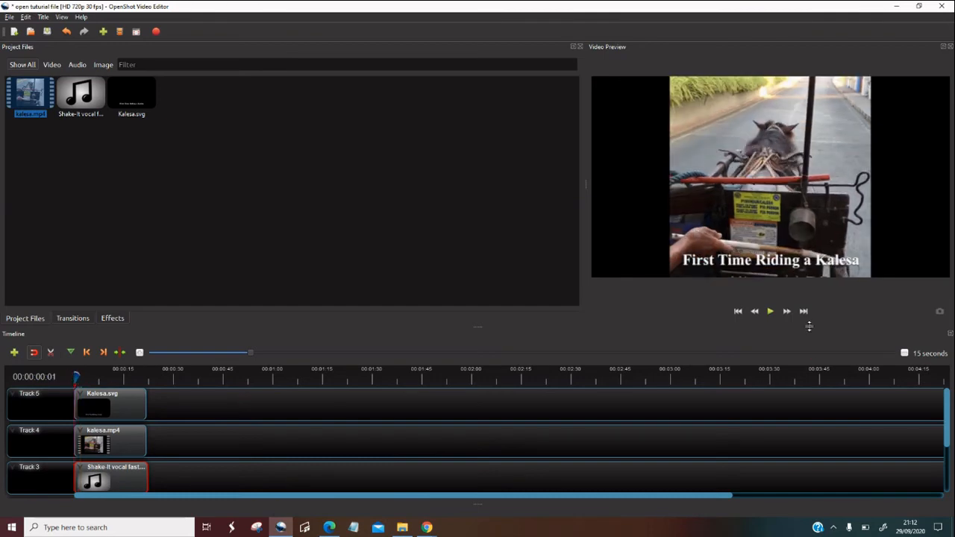
click(771, 311)
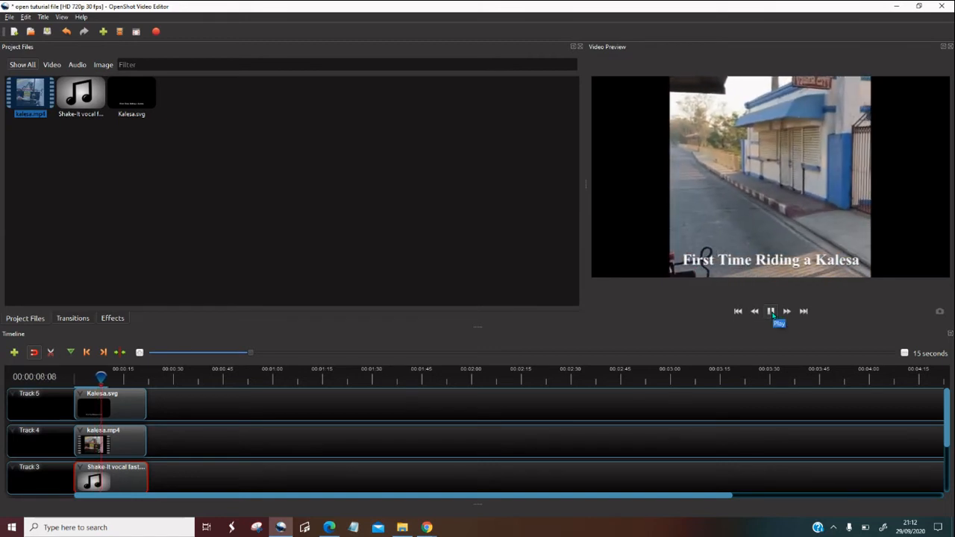
click(772, 311)
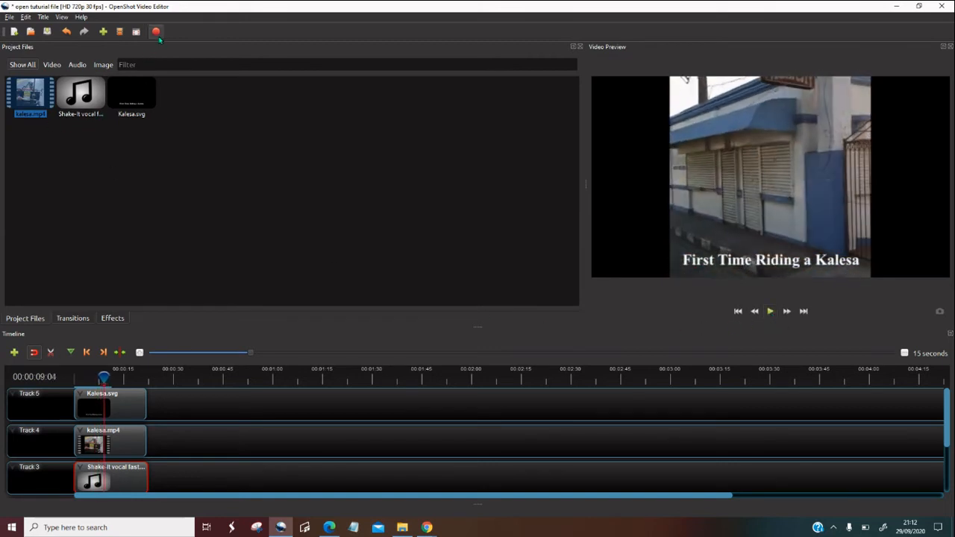
drag(103, 377, 75, 378)
Export the video as "open tuturial" to the Downloads folder in MP4 (h.264), HD 720p 30 fps, High quality, and close the finished export
click(156, 32)
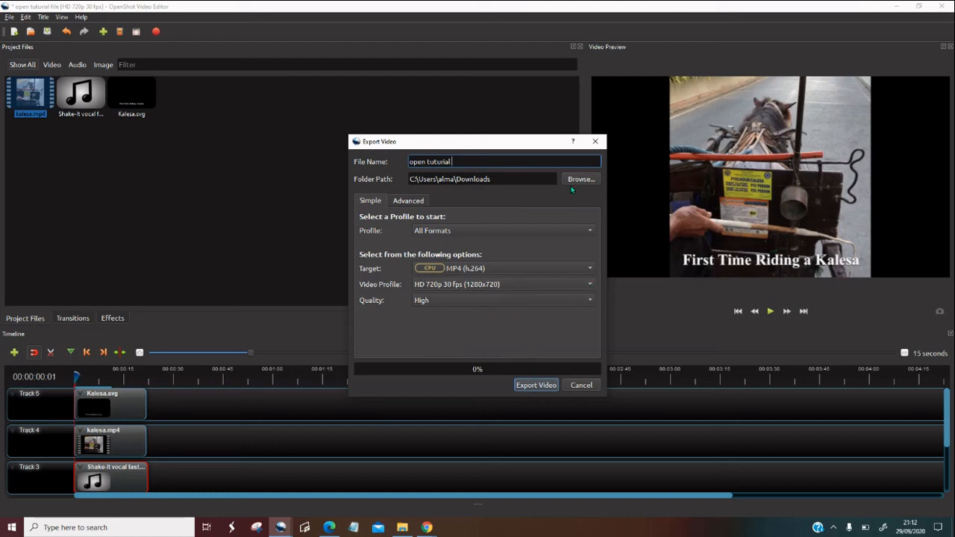
click(524, 386)
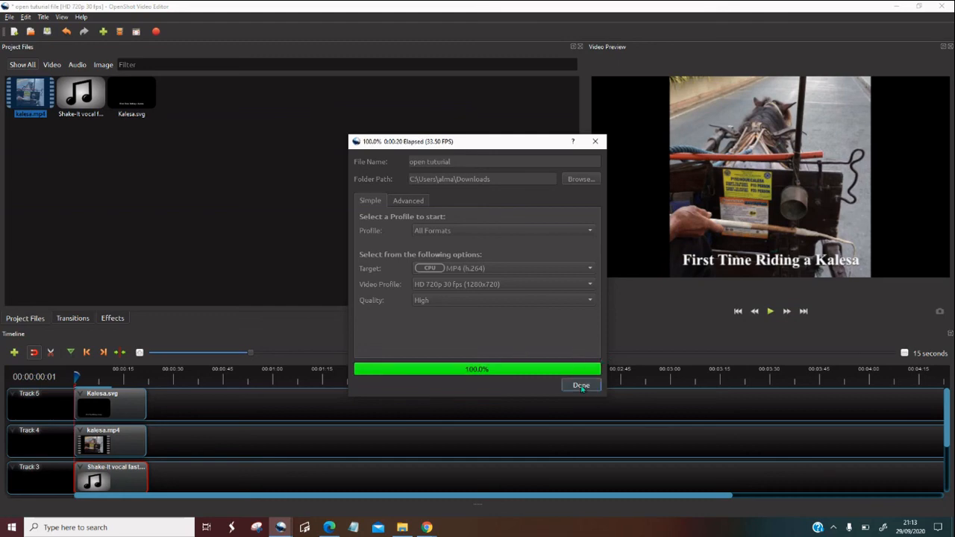
click(582, 385)
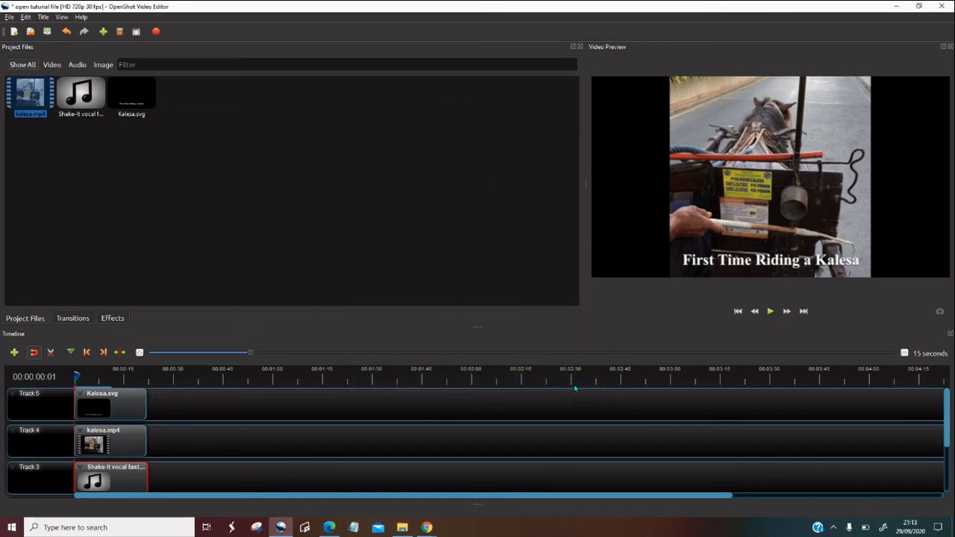
Minimise the editor, switch to File Explorer and play the exported "open tuturial" video from the Downloads folder
click(896, 6)
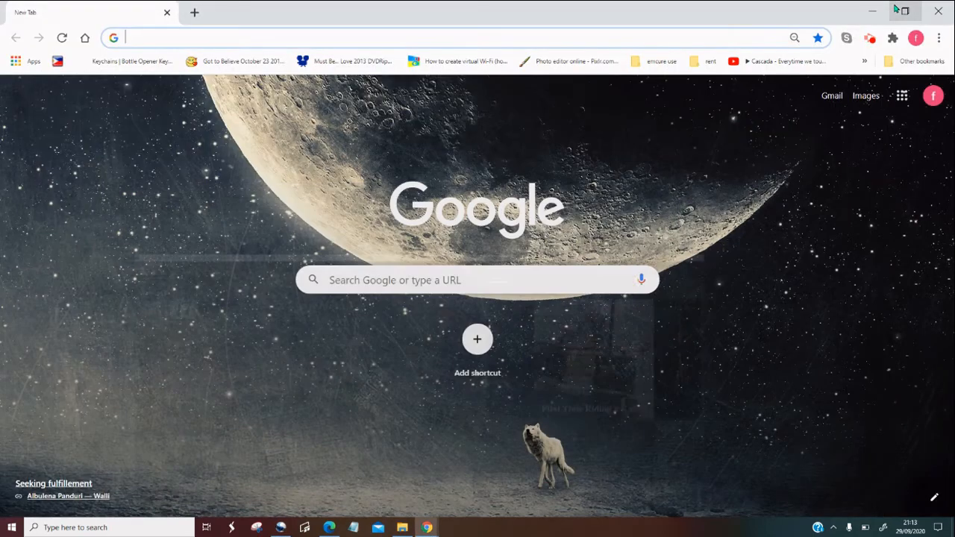
click(402, 528)
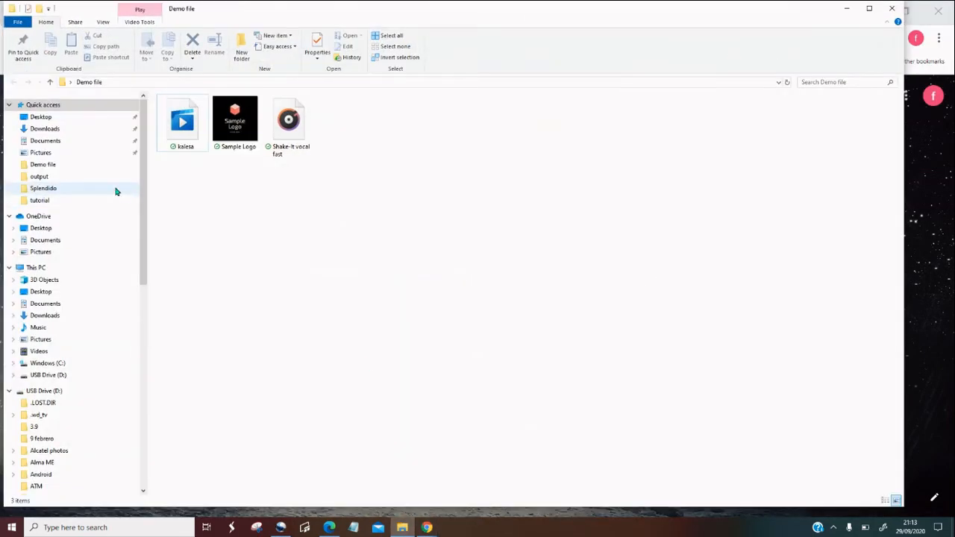
click(46, 129)
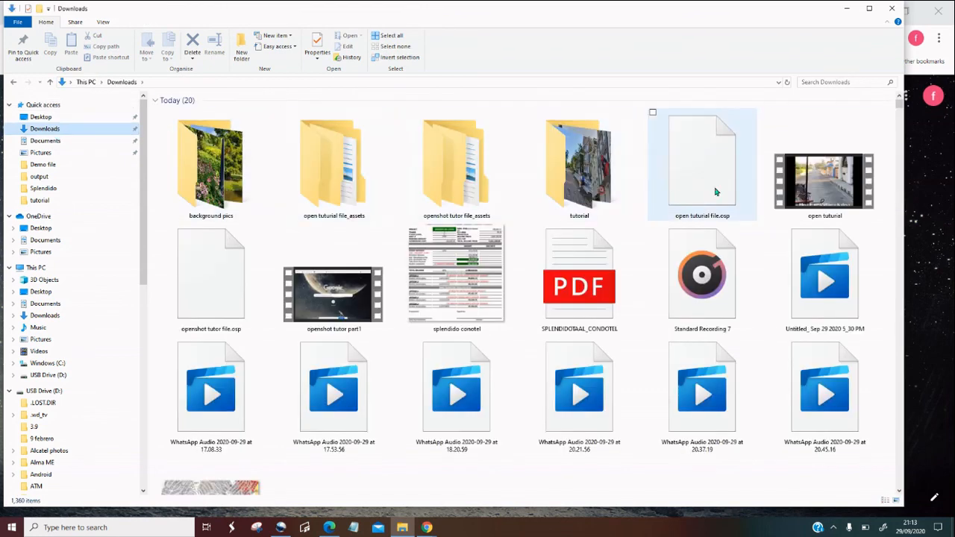
double_click(818, 194)
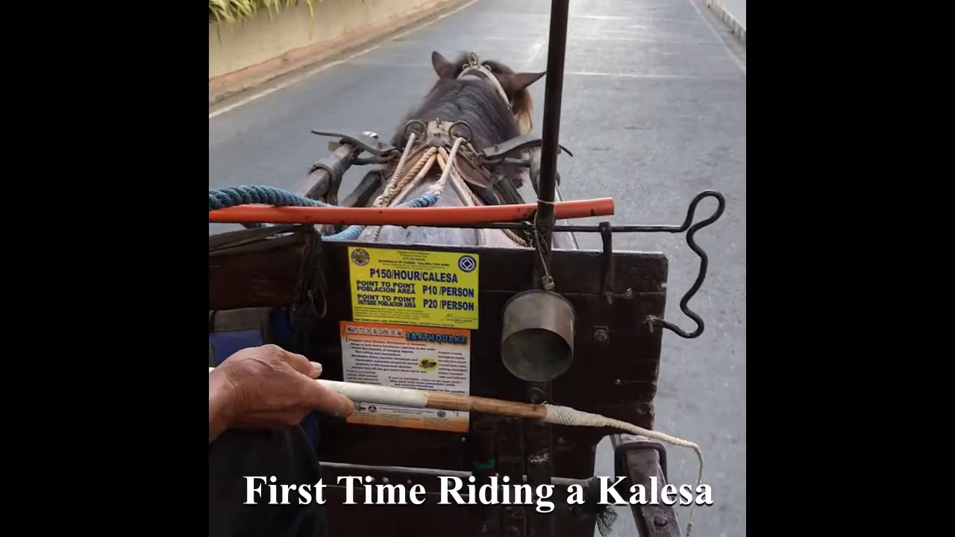